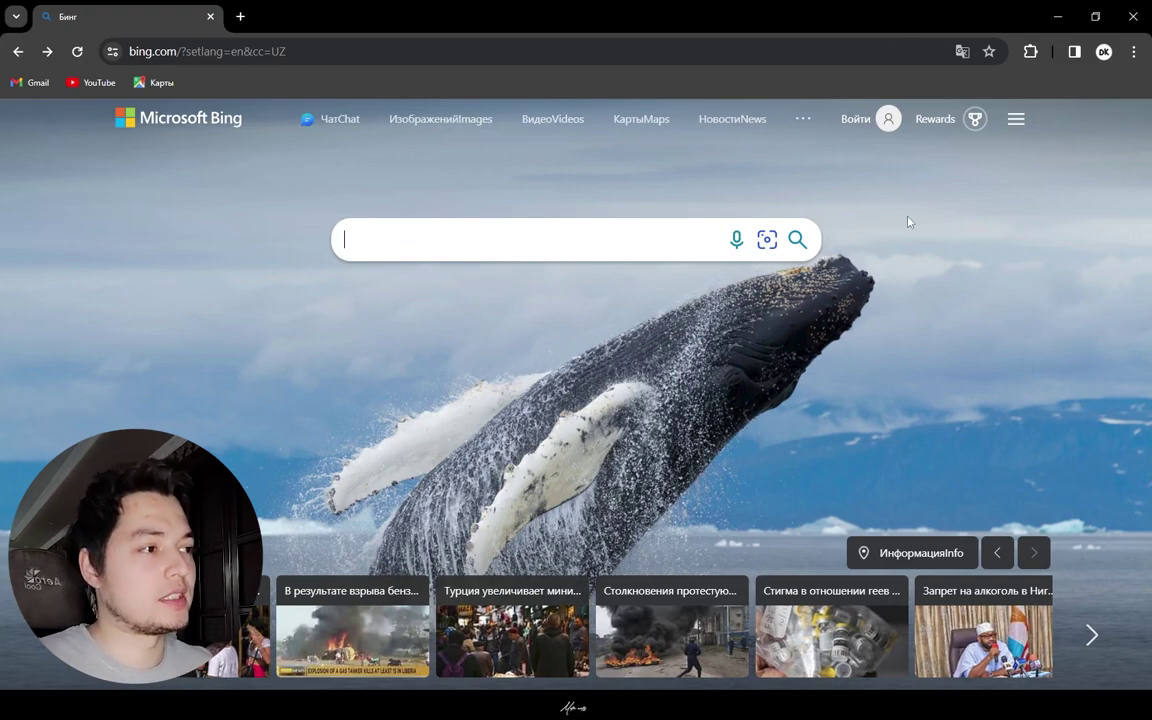
# Open the Microsoft sign-in page from Bing and choose to create a new account
pyautogui.click(858, 121)
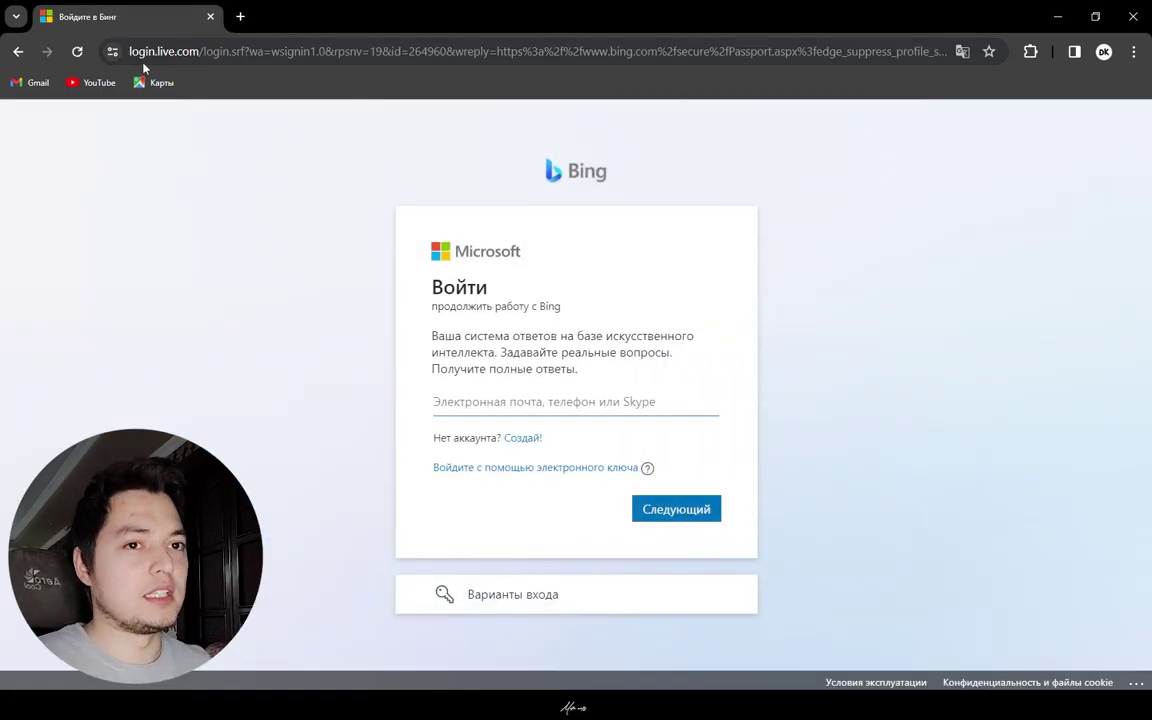
pyautogui.click(18, 51)
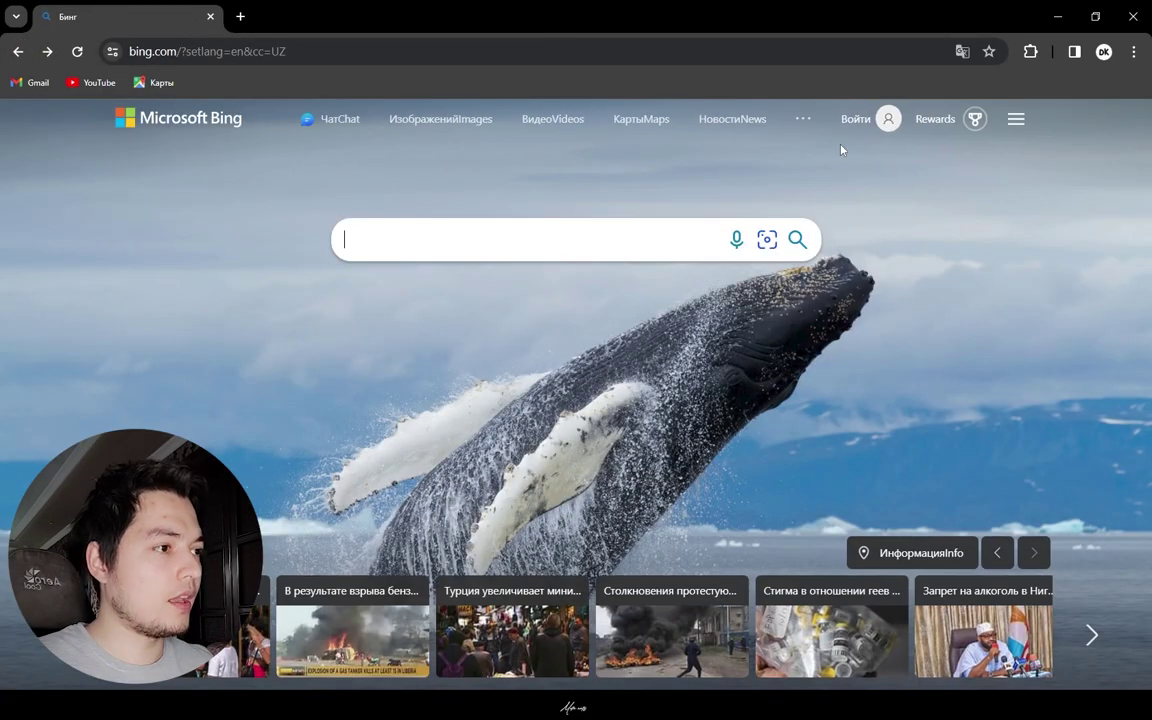
pyautogui.click(856, 122)
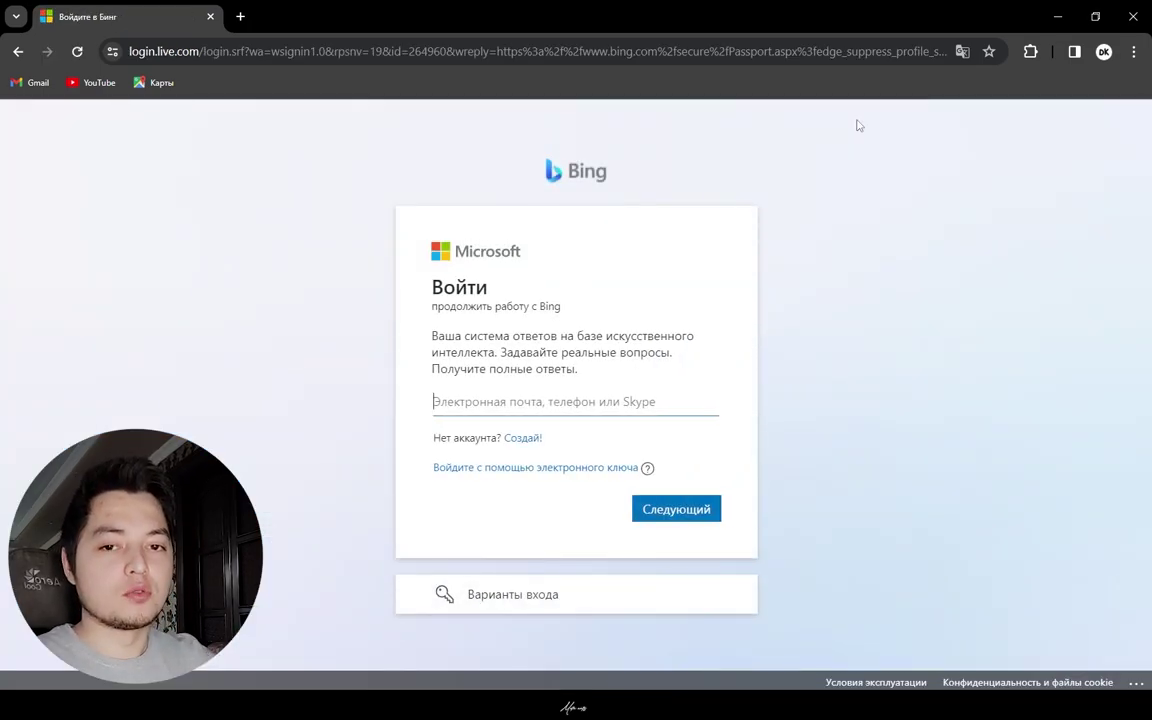
pyautogui.click(518, 440)
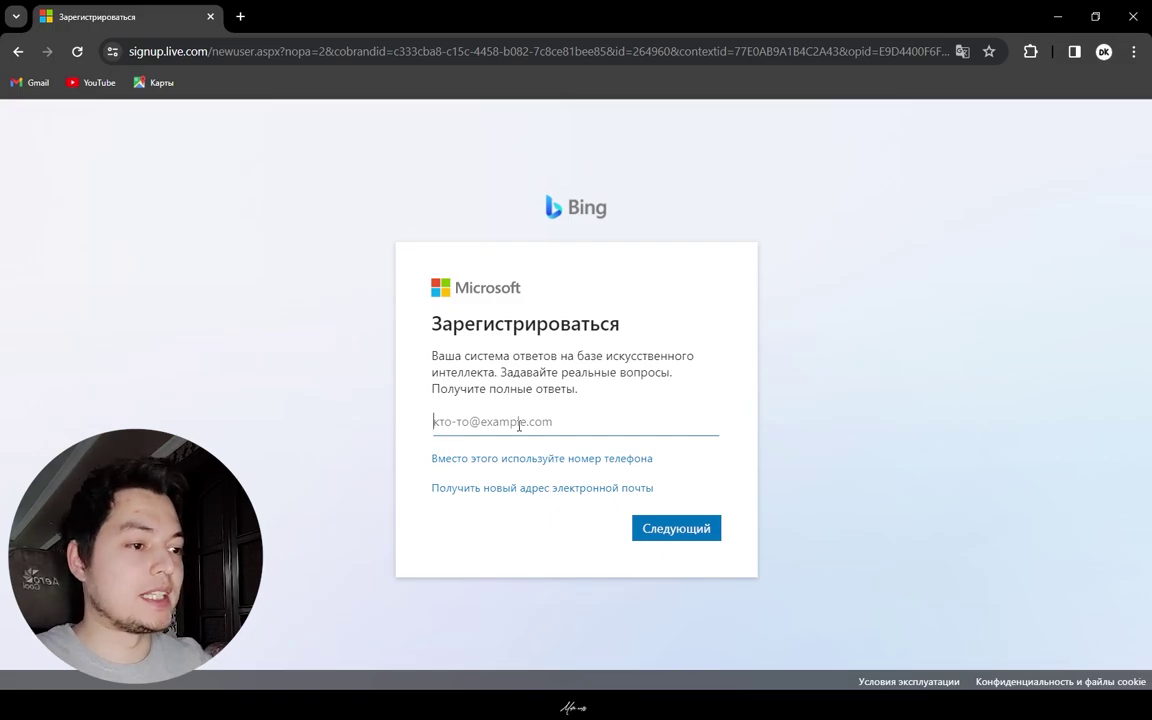
# Enter the account e-mail address and the user's first name and surname
pyautogui.click(655, 516)
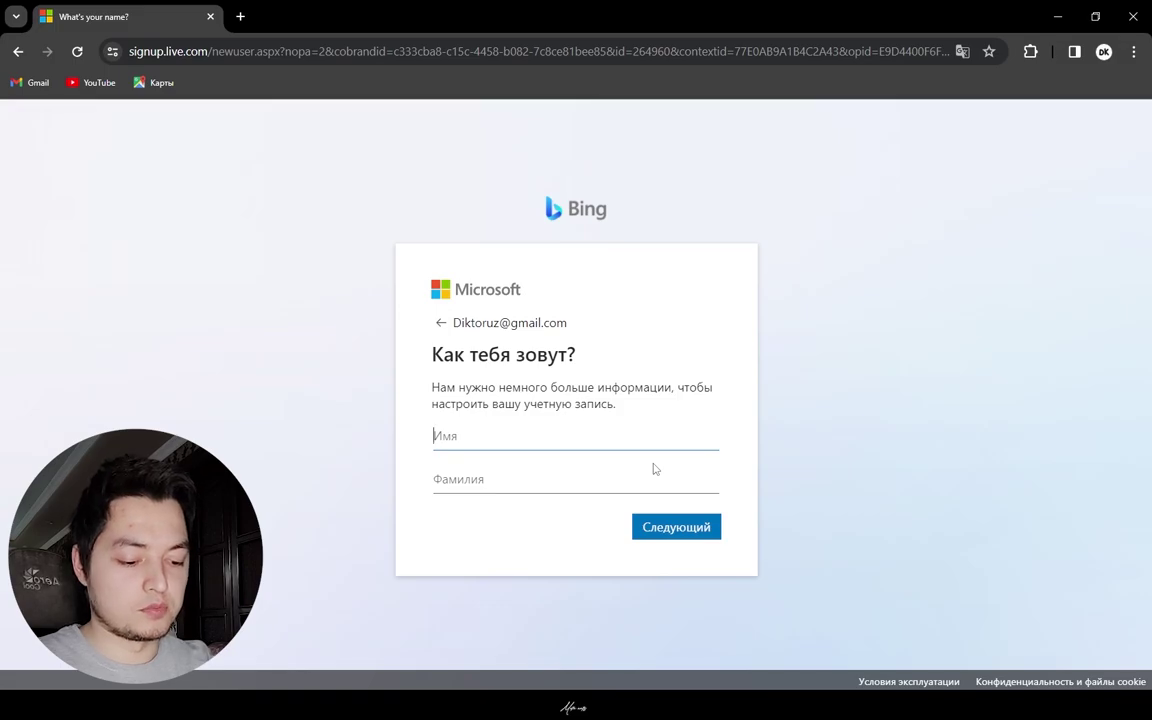
pyautogui.write('В')
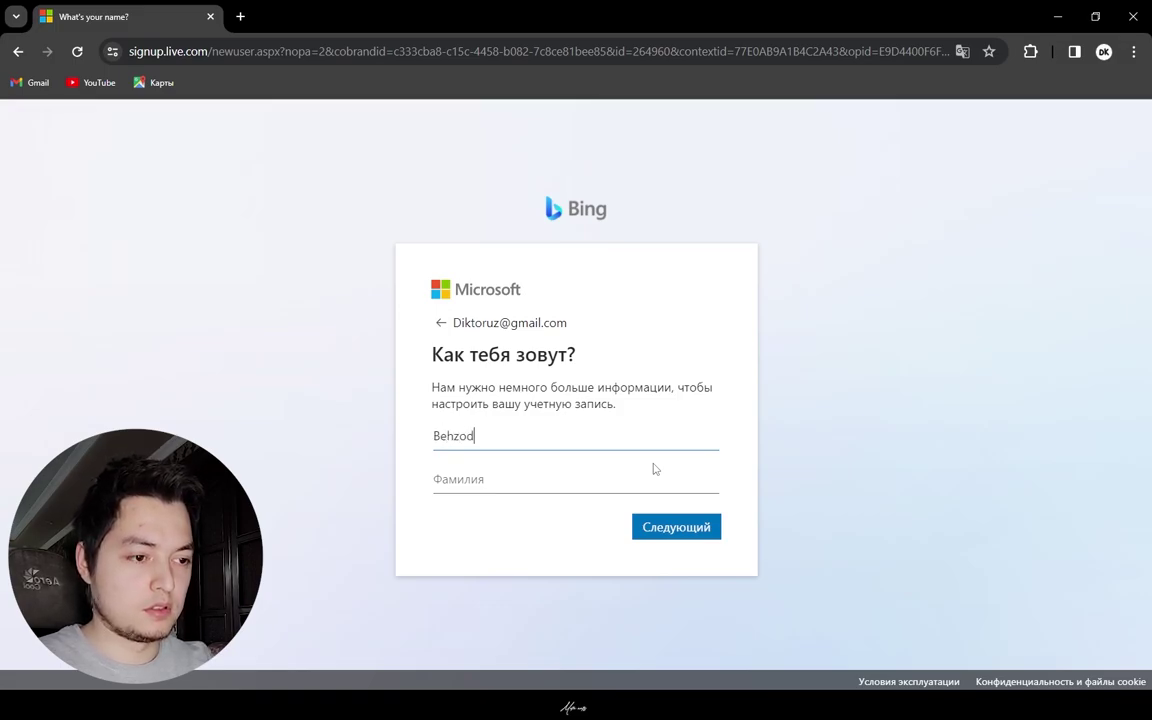
pyautogui.click(643, 488)
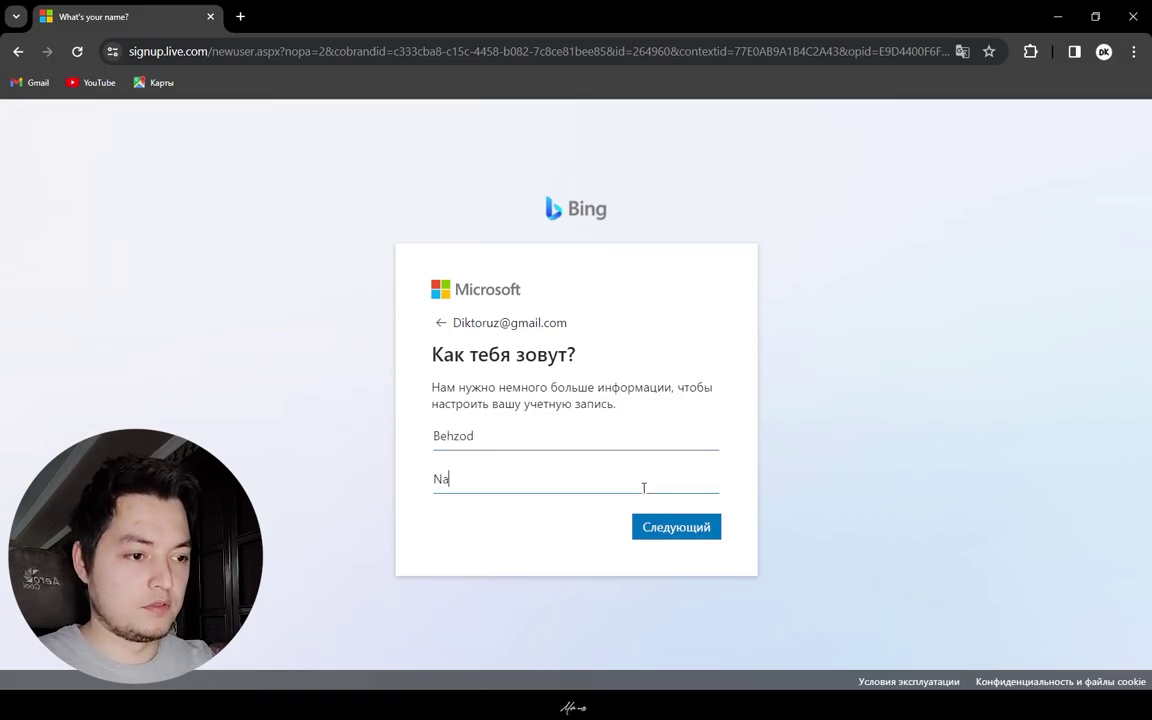
pyautogui.click(678, 532)
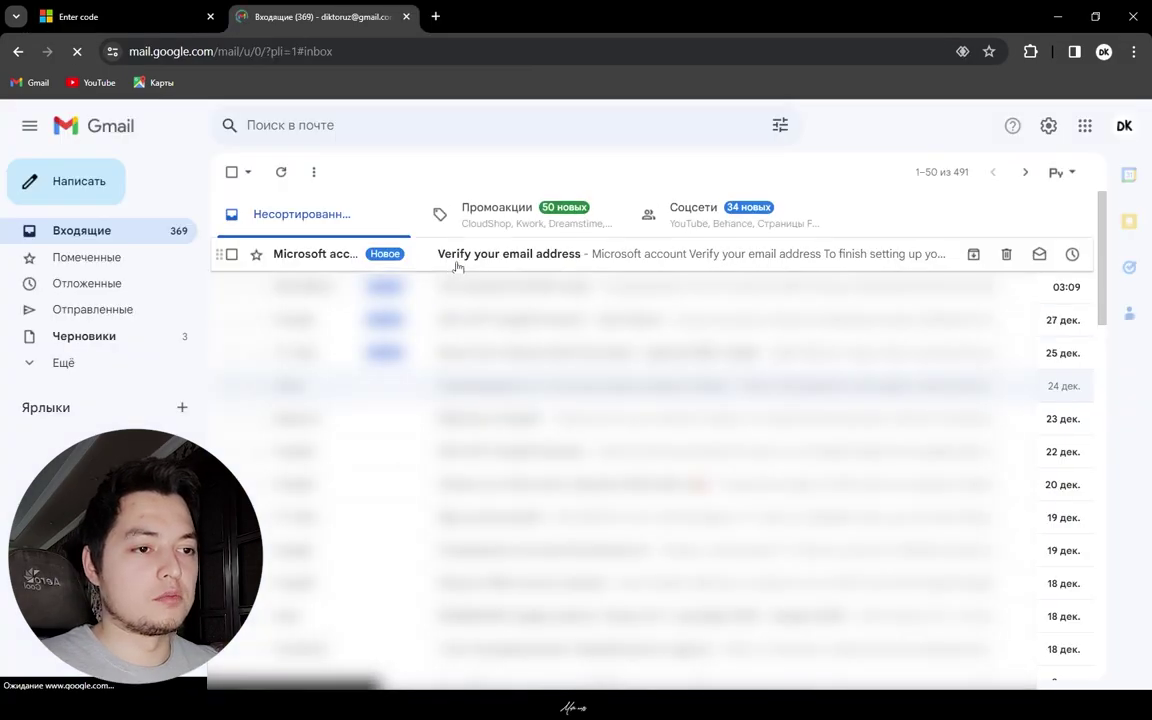
# Copy the security code from the Gmail verification e-mail, submit it, and continue to the robot check
pyautogui.click(468, 257)
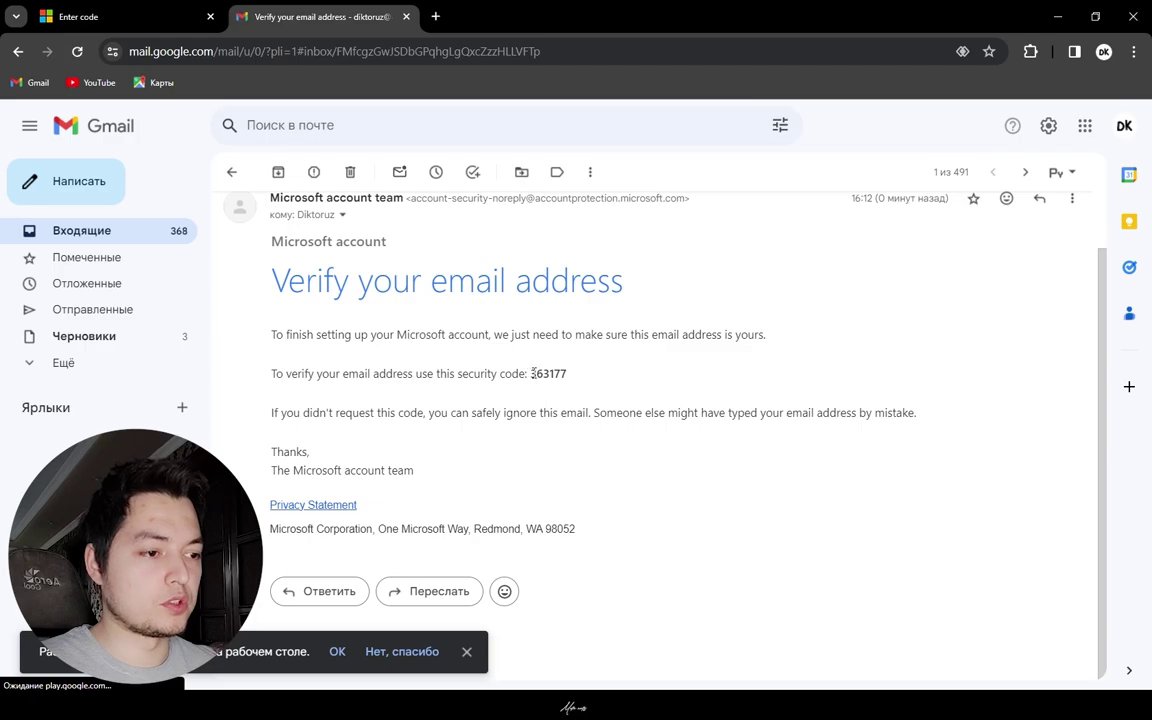
pyautogui.doubleClick(547, 373)
pyautogui.hotkey('ctrl', 'c')
pyautogui.click(100, 16)
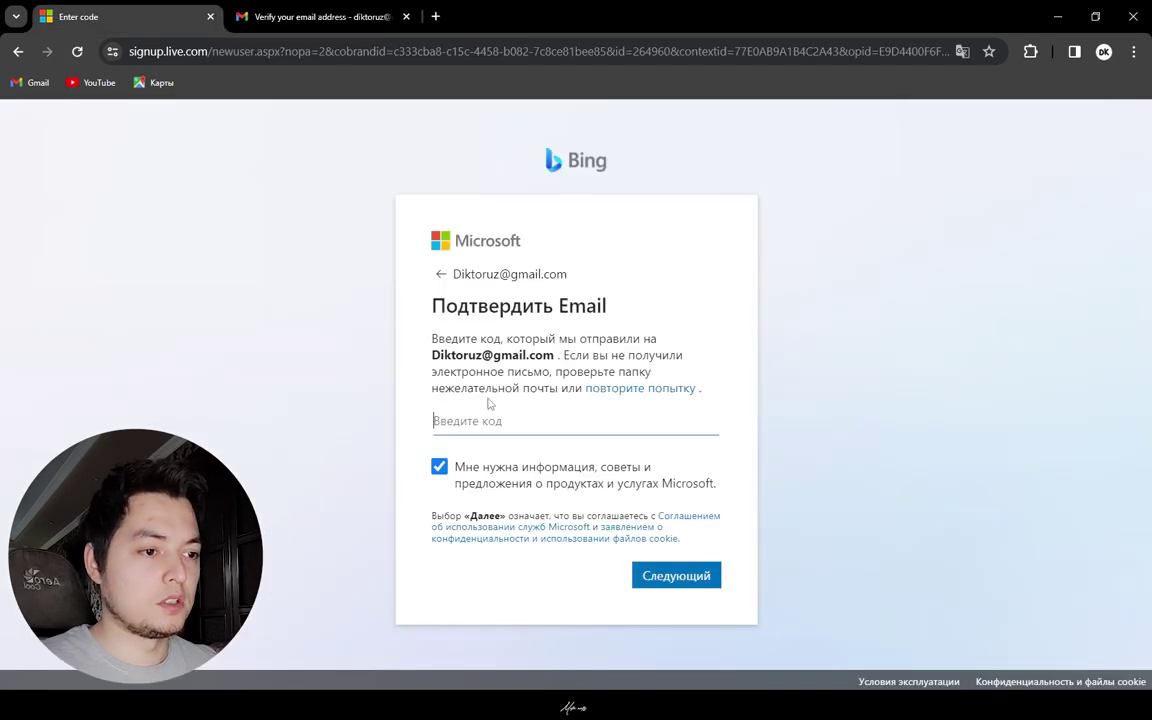
pyautogui.hotkey('ctrl', 'v')
pyautogui.press('Return')
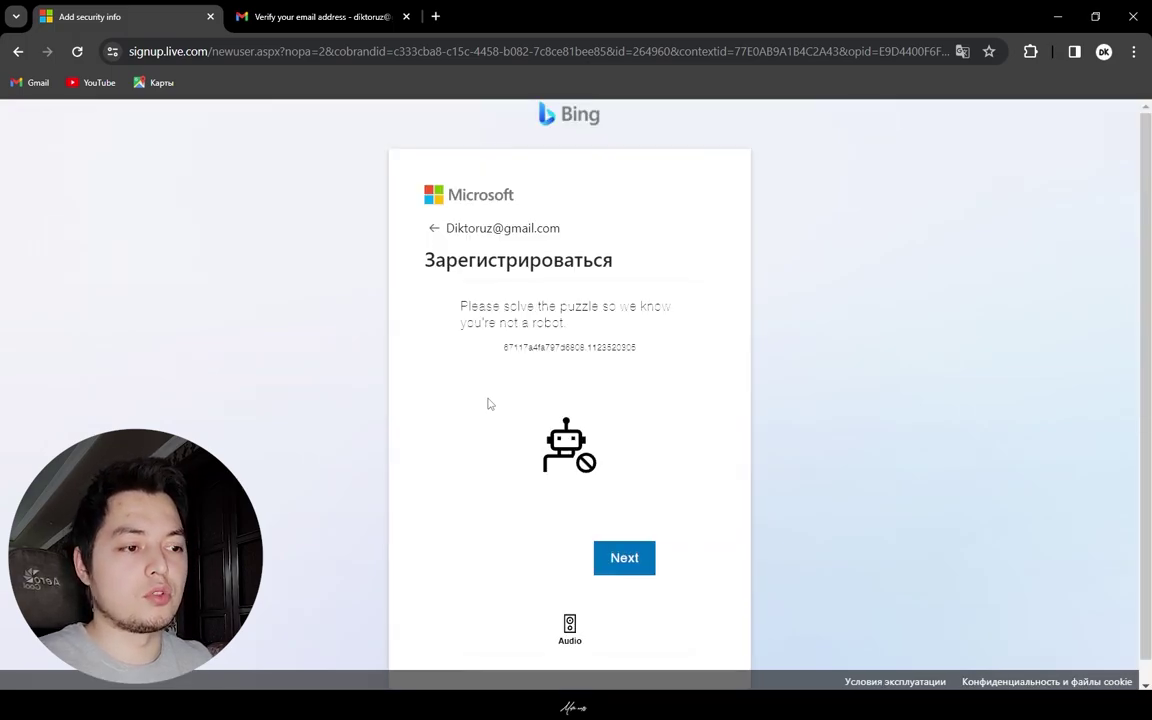
pyautogui.click(624, 560)
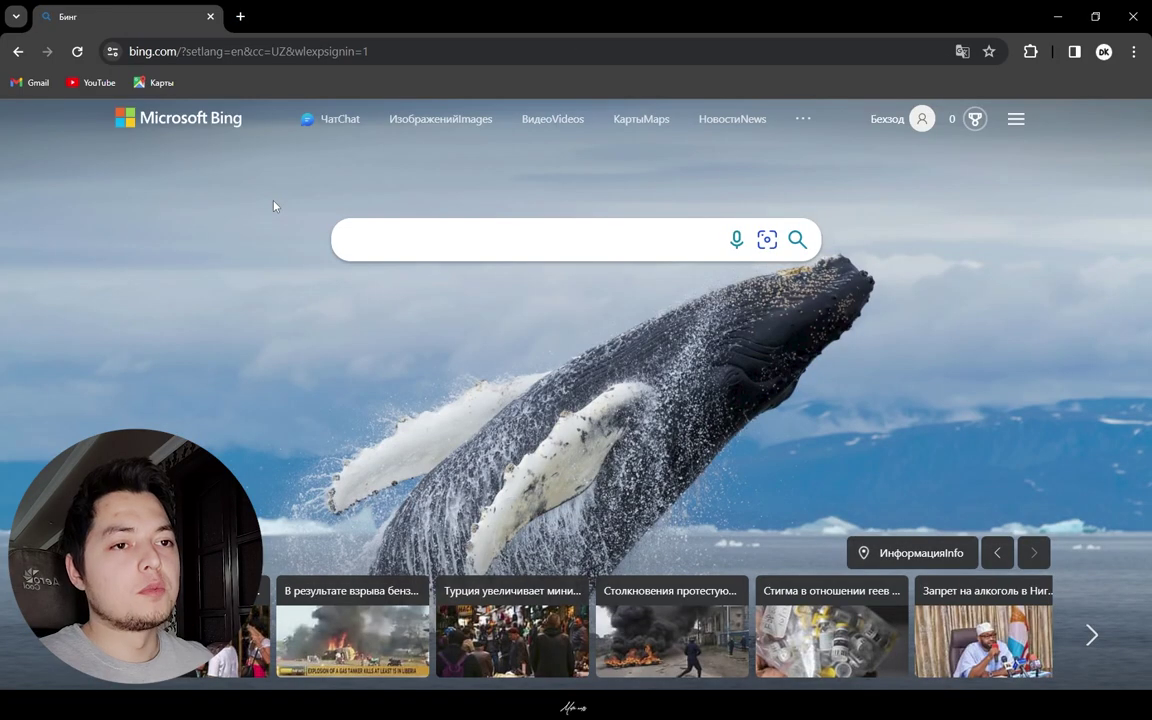
# Open Image Creator from Bing Images in English and paste the prepared Christmas couch prompt
pyautogui.click(426, 122)
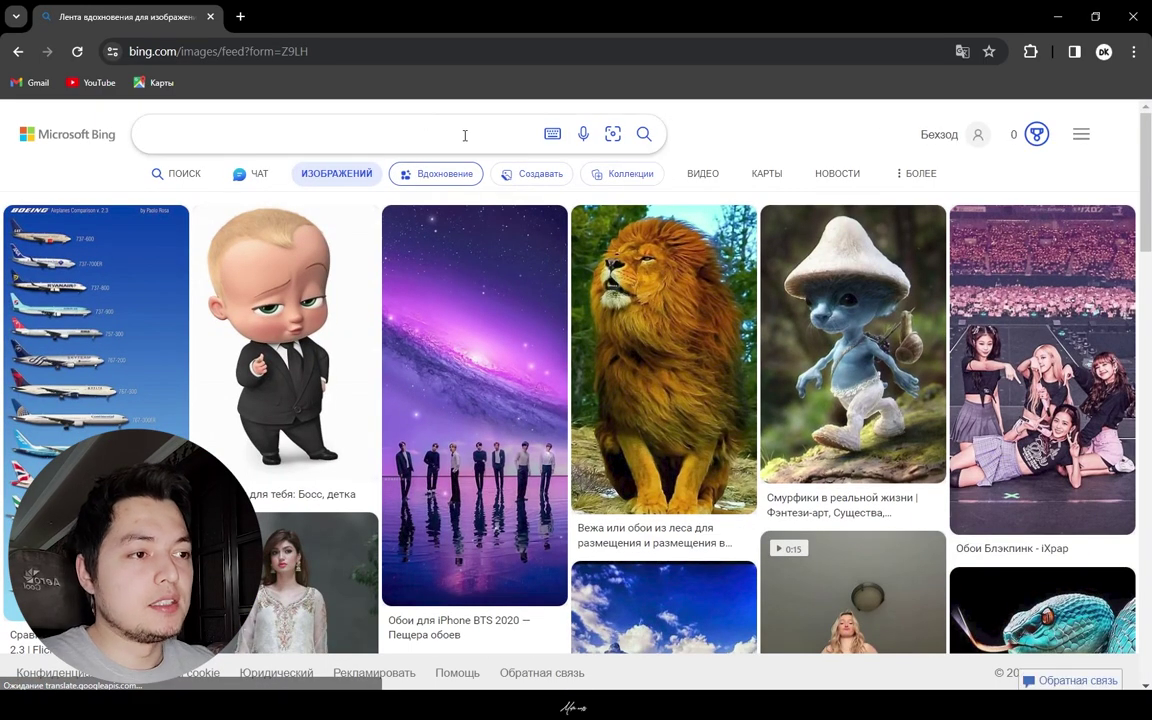
pyautogui.click(524, 180)
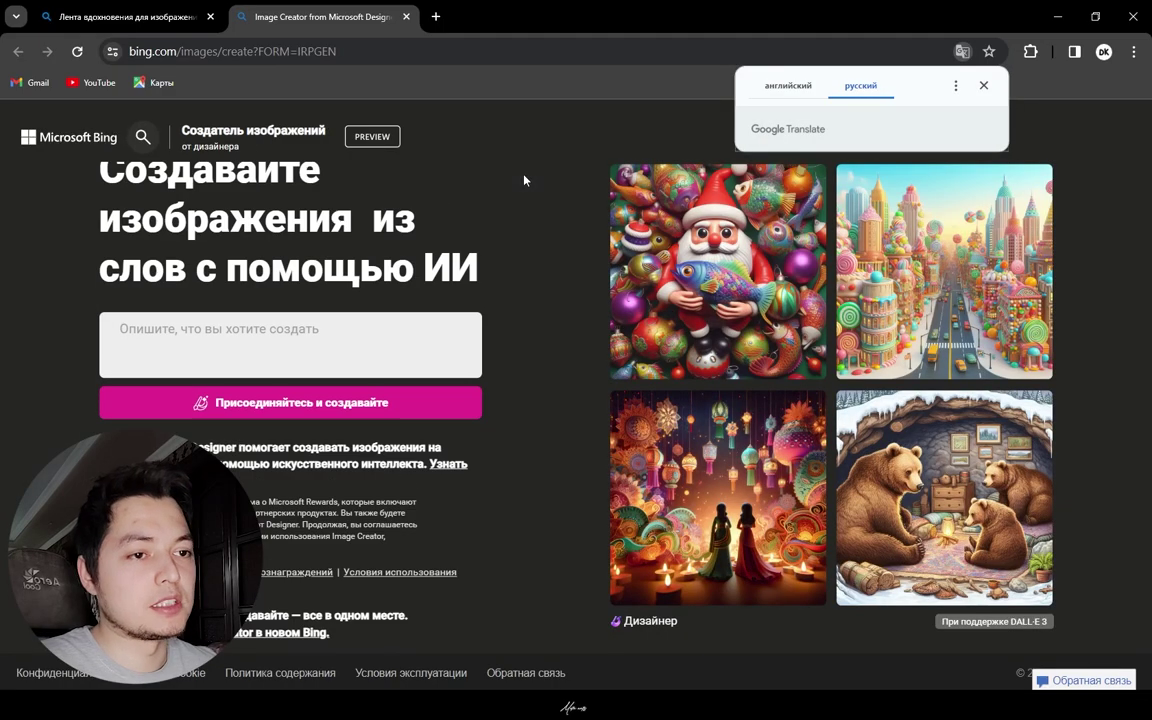
pyautogui.click(786, 87)
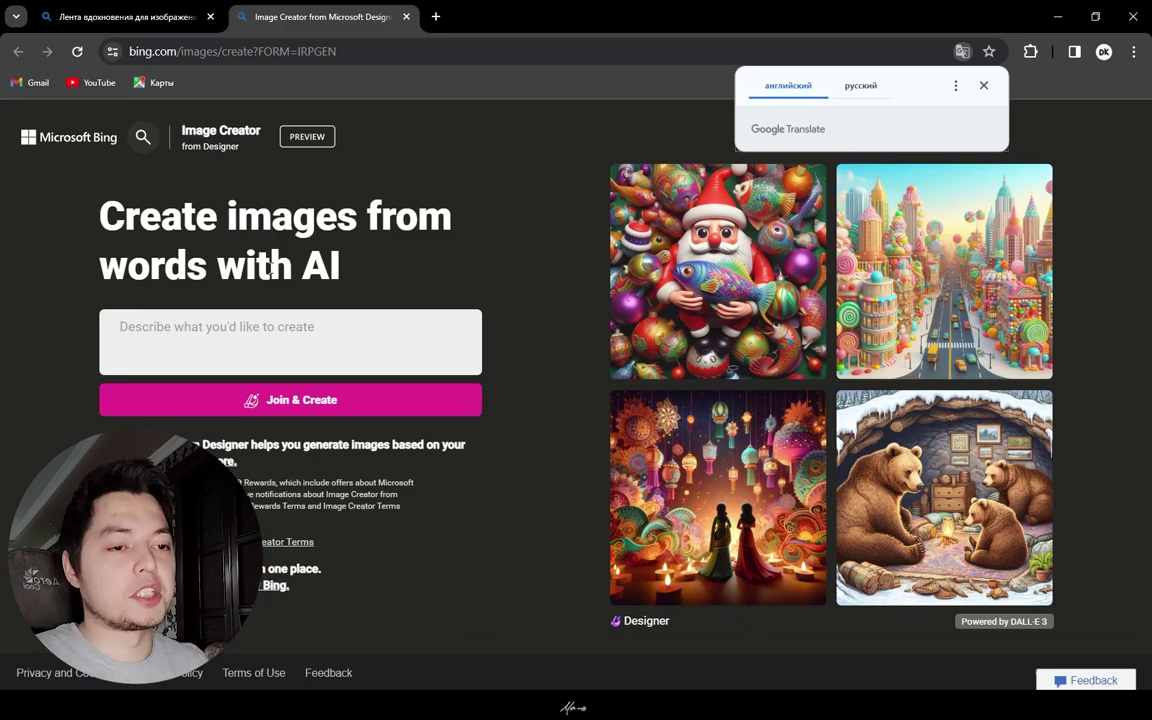
pyautogui.click(243, 327)
pyautogui.hotkey('ctrl', 'v')
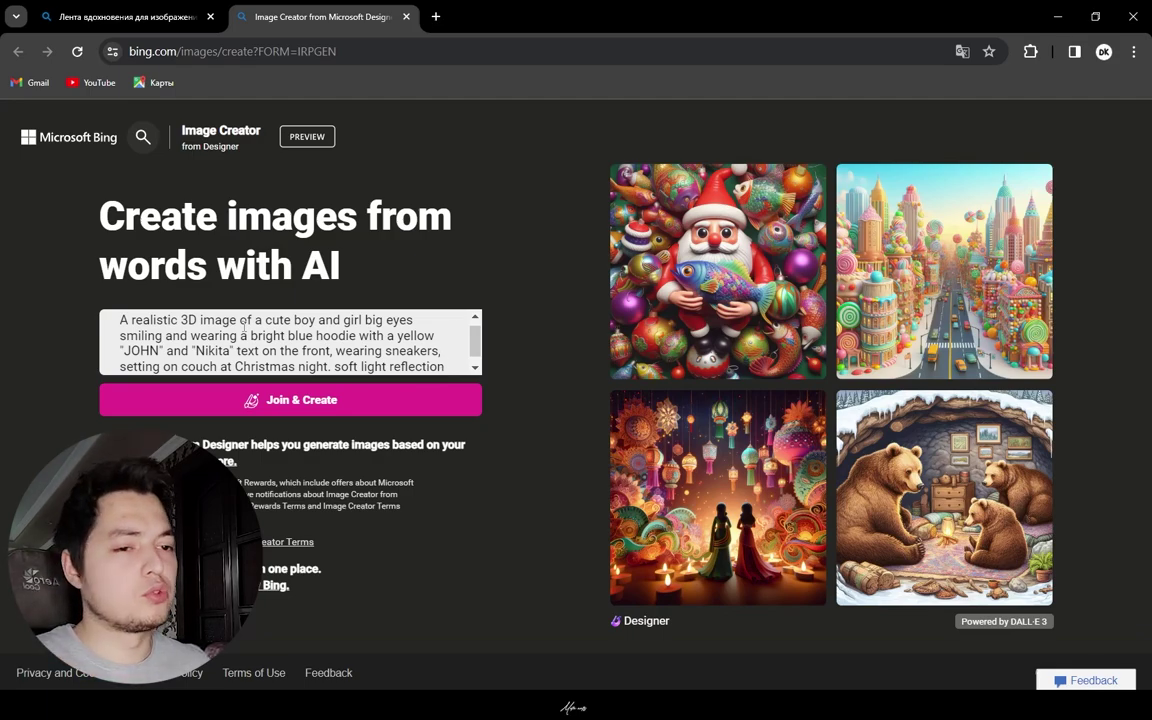
# Replace the hoodie names JOHN and Nikita with Sulton and Farangiz, then generate the images
pyautogui.moveTo(129, 351); pyautogui.dragTo(151, 351)
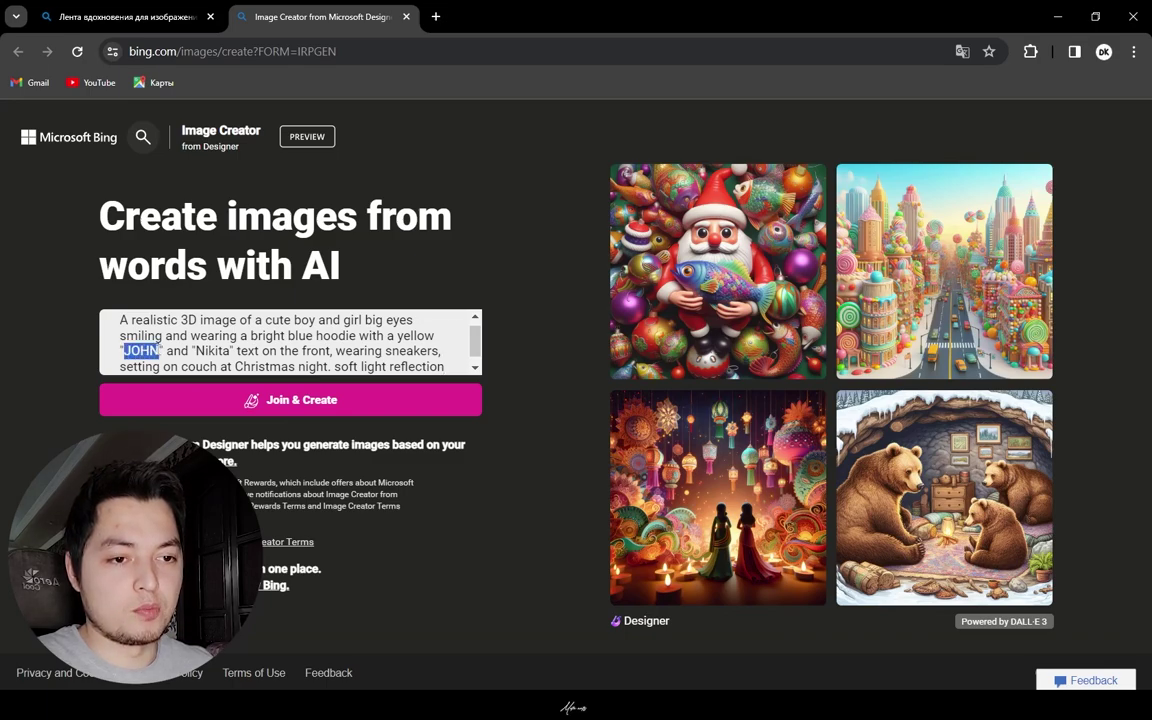
pyautogui.write('S')
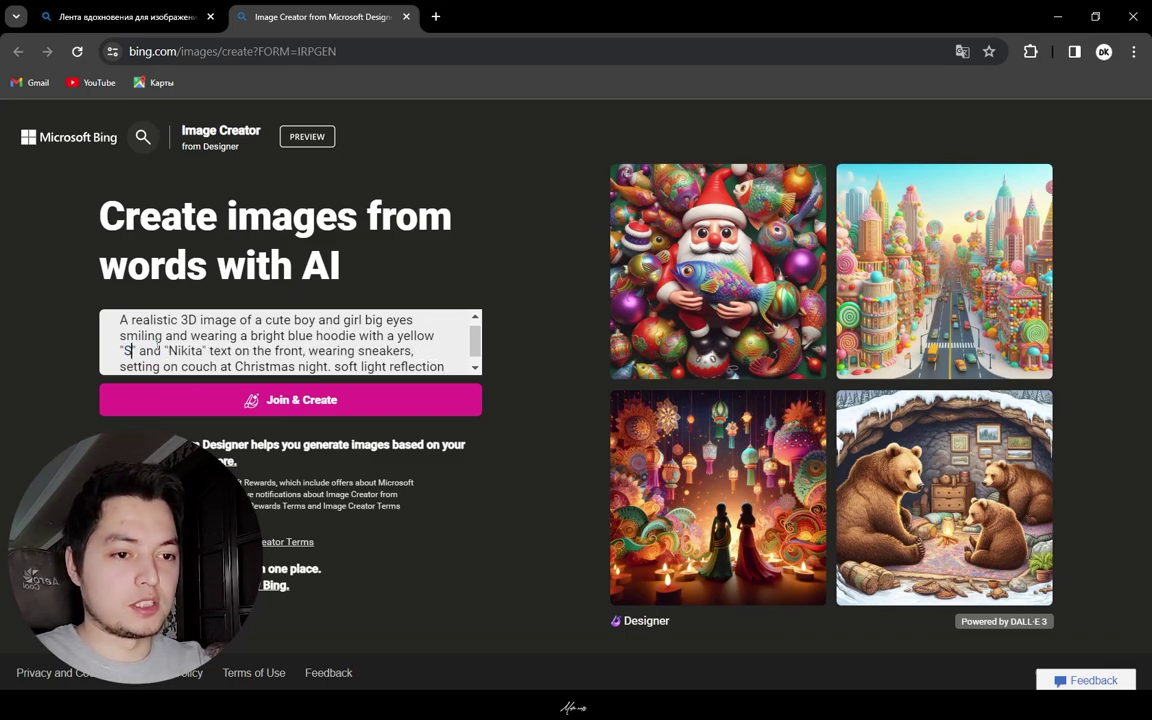
pyautogui.write('ulto')
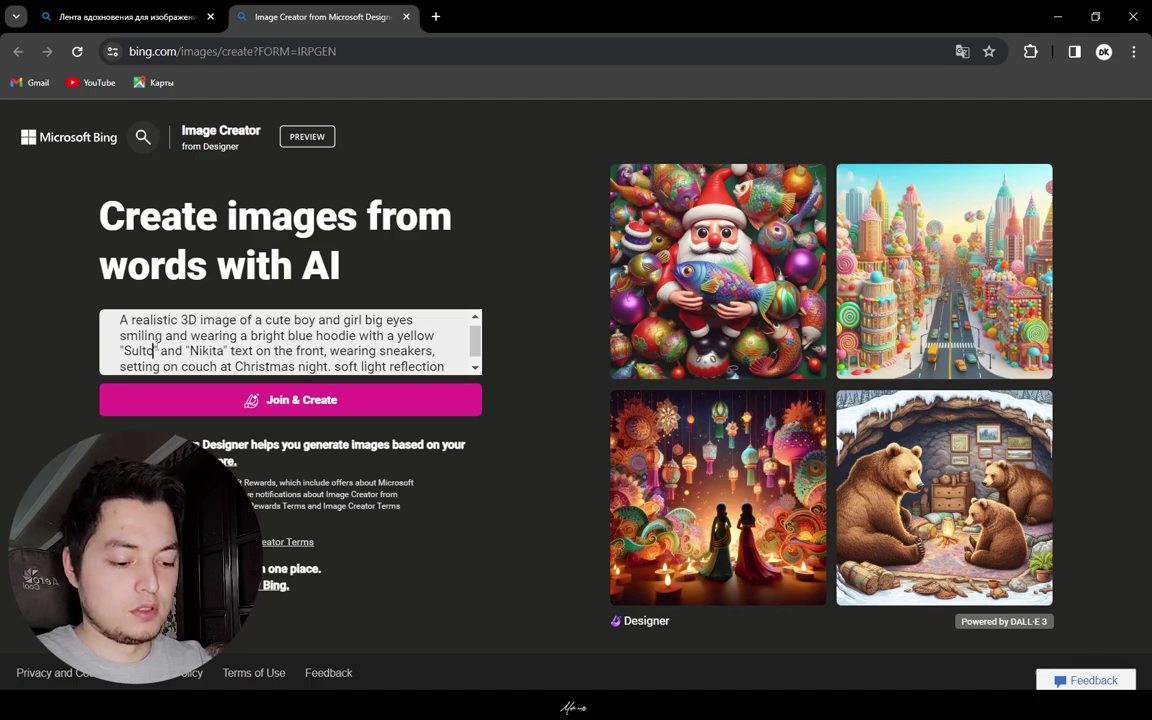
pyautogui.write('n')
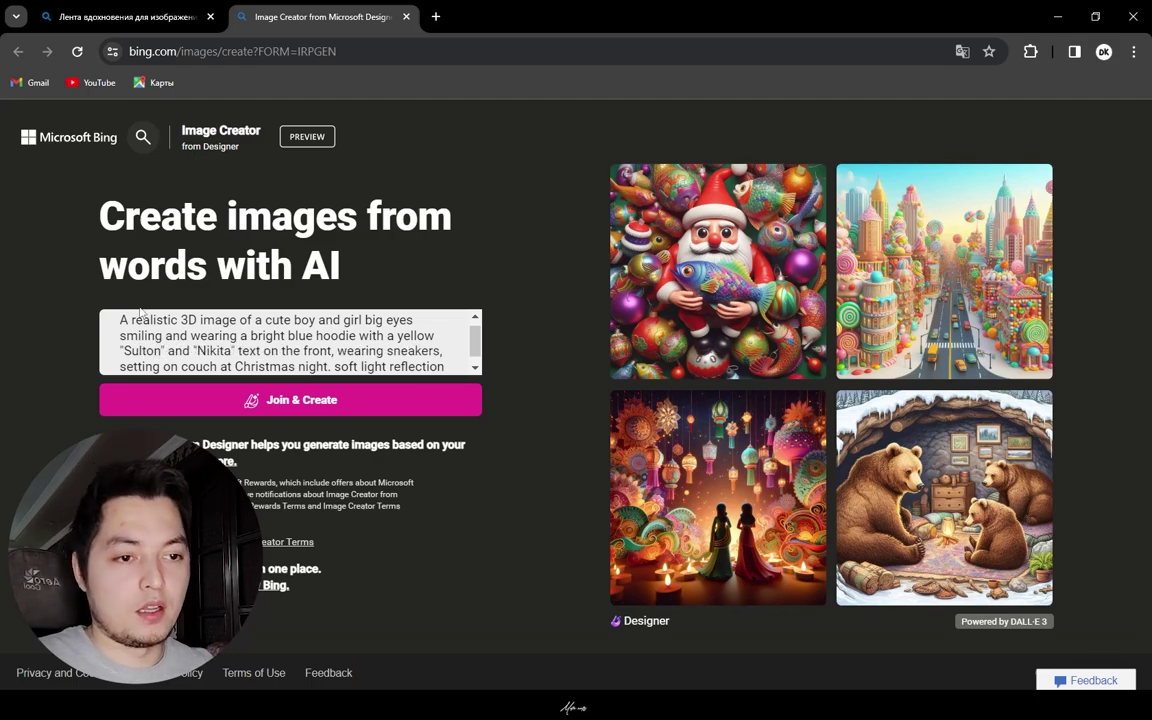
pyautogui.doubleClick(203, 351)
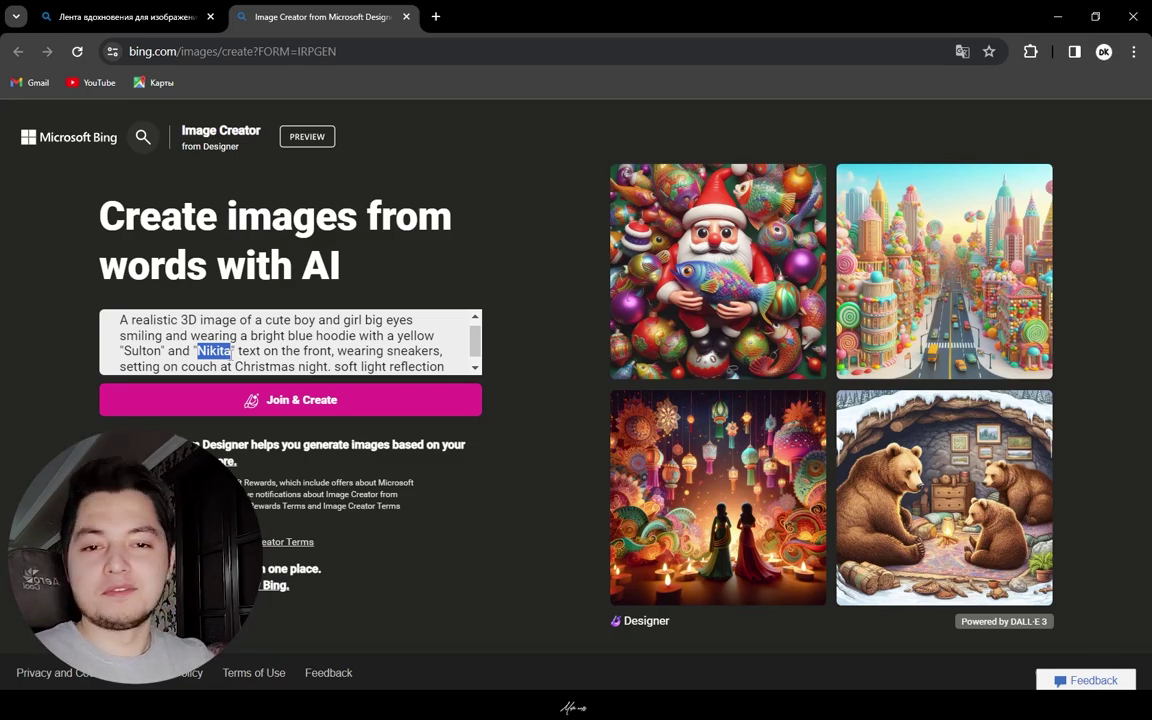
pyautogui.write('Faar')
pyautogui.press('BackSpace')
pyautogui.press('BackSpace')
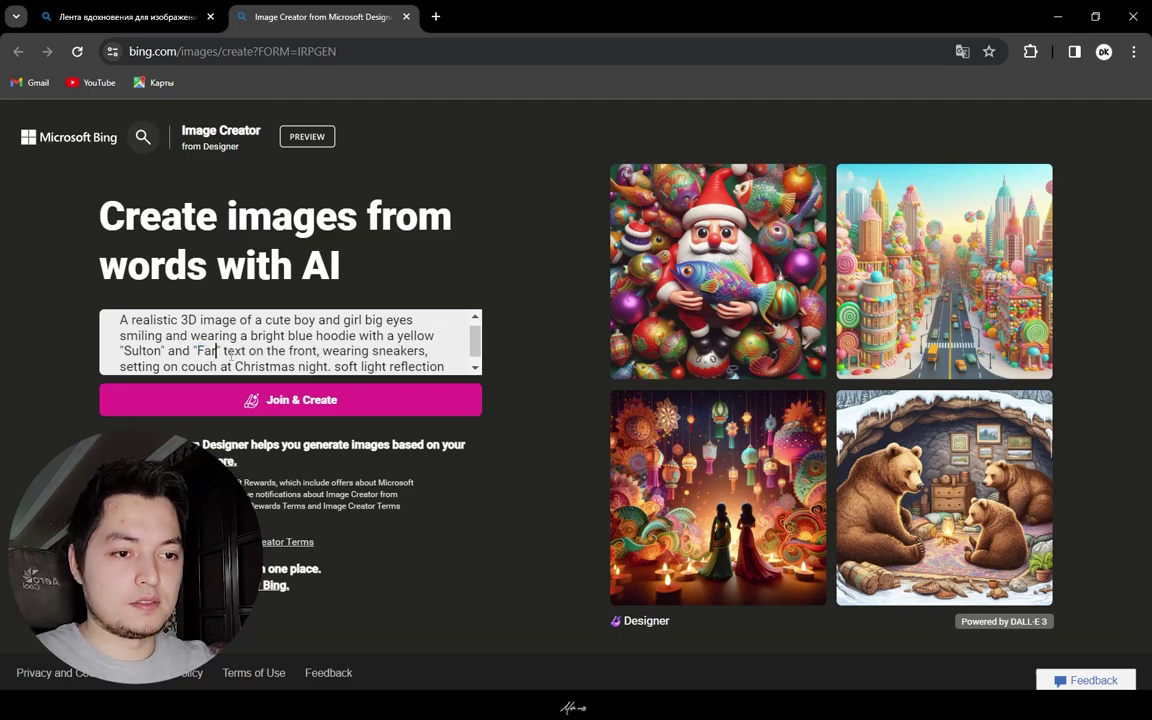
pyautogui.write('rangiz')
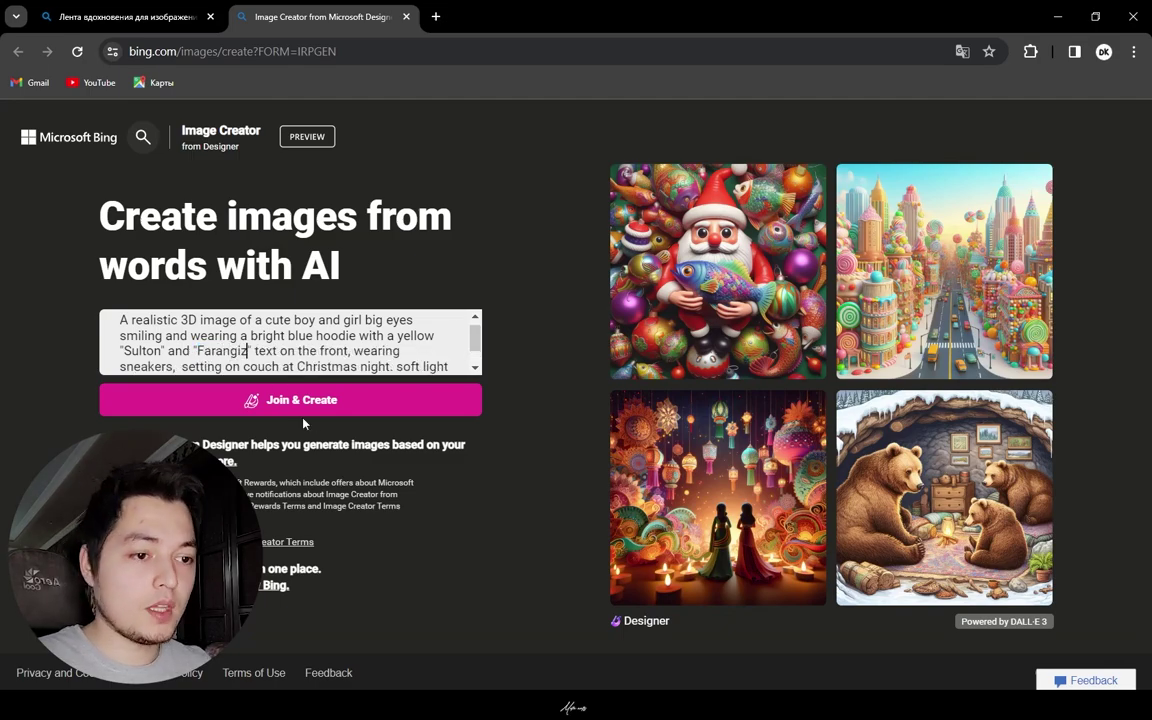
pyautogui.click(285, 400)
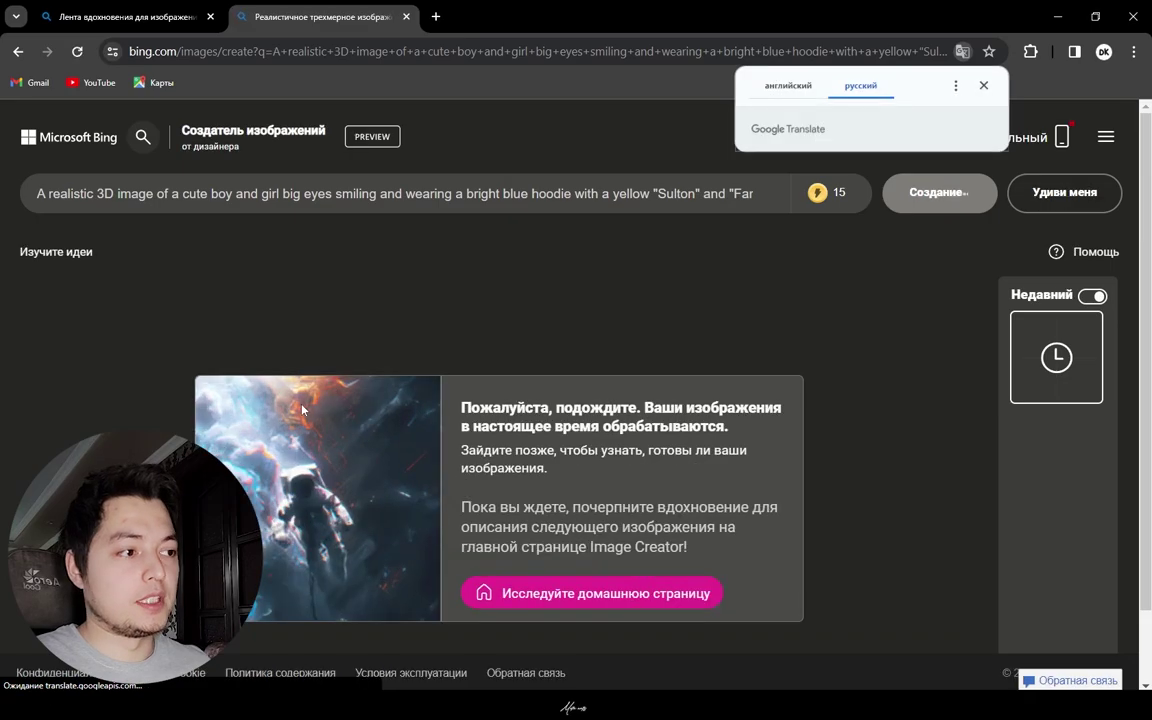
# Switch the results page back to its original English and dismiss the translation popups
pyautogui.click(984, 86)
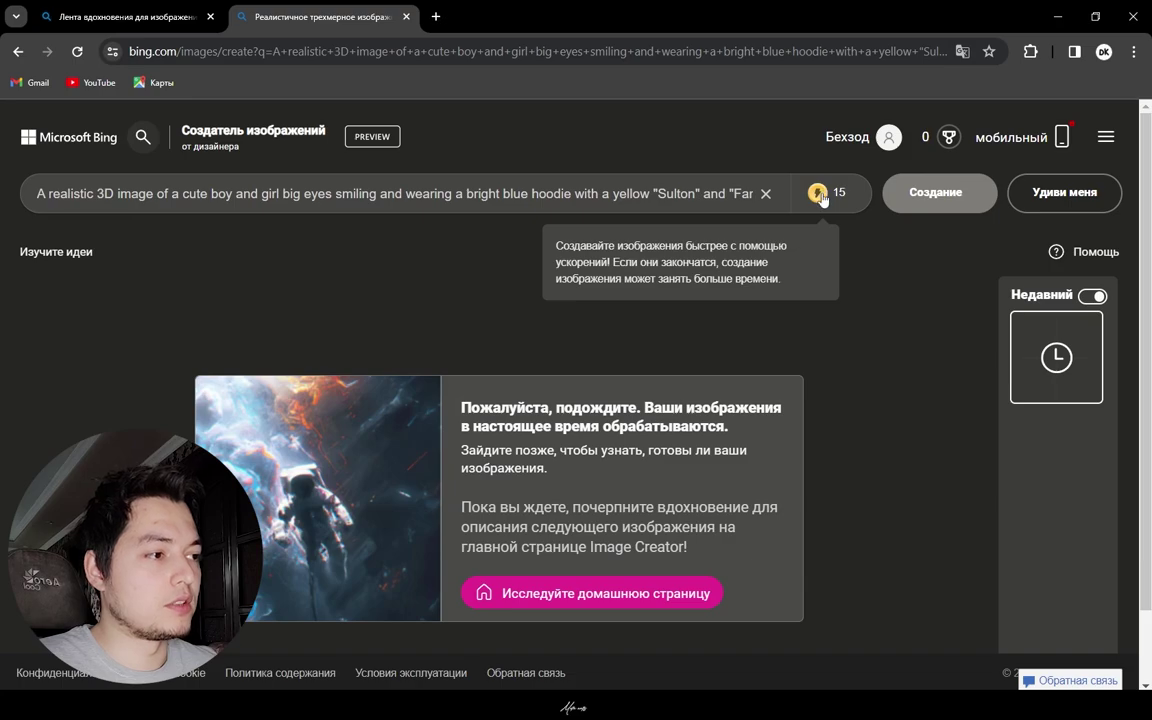
pyautogui.click(957, 52)
pyautogui.click(961, 52)
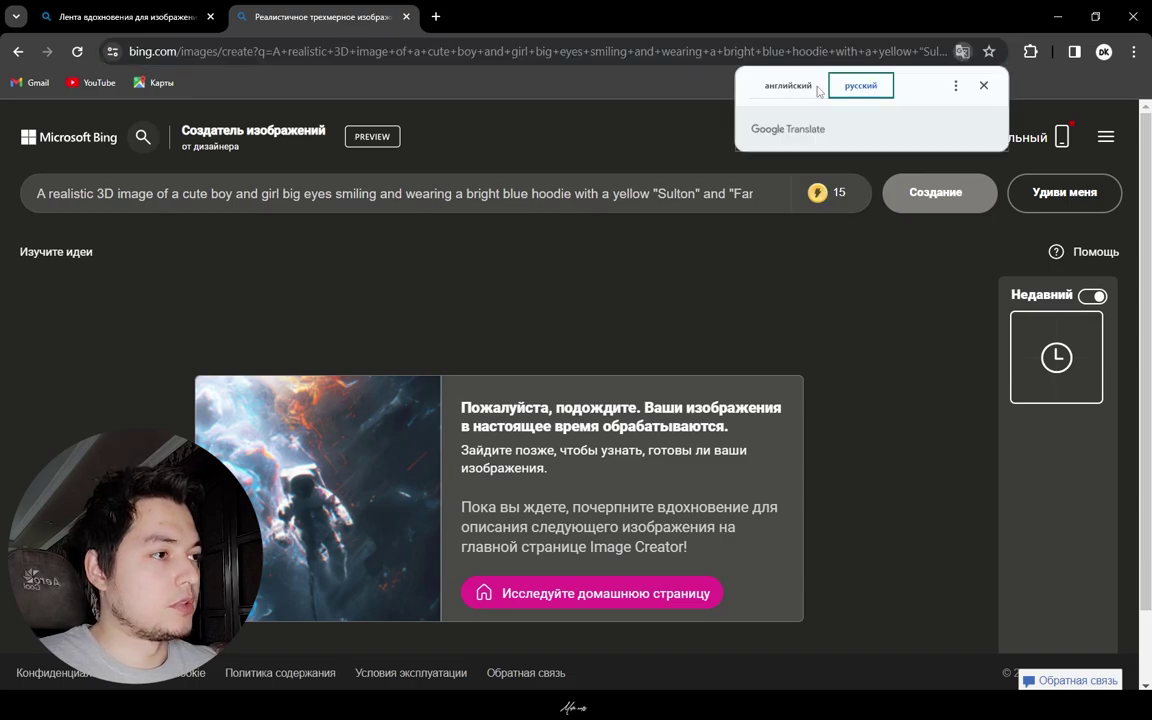
pyautogui.click(790, 86)
pyautogui.click(984, 85)
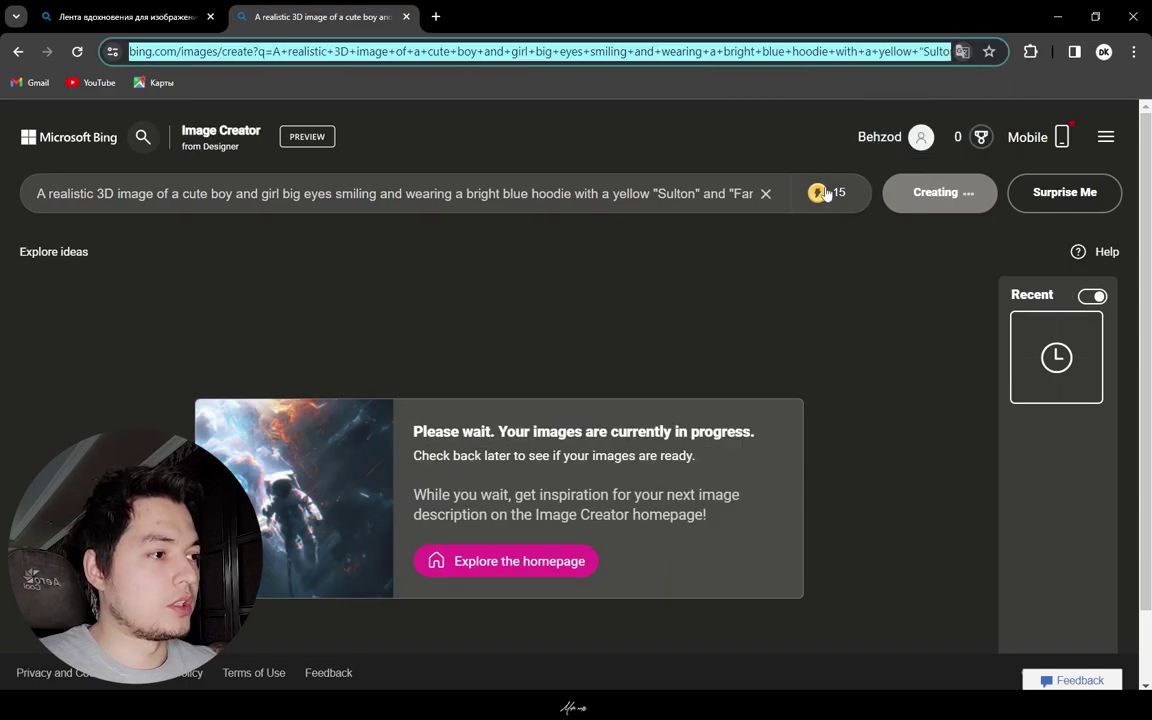
pyautogui.moveTo(819, 197)
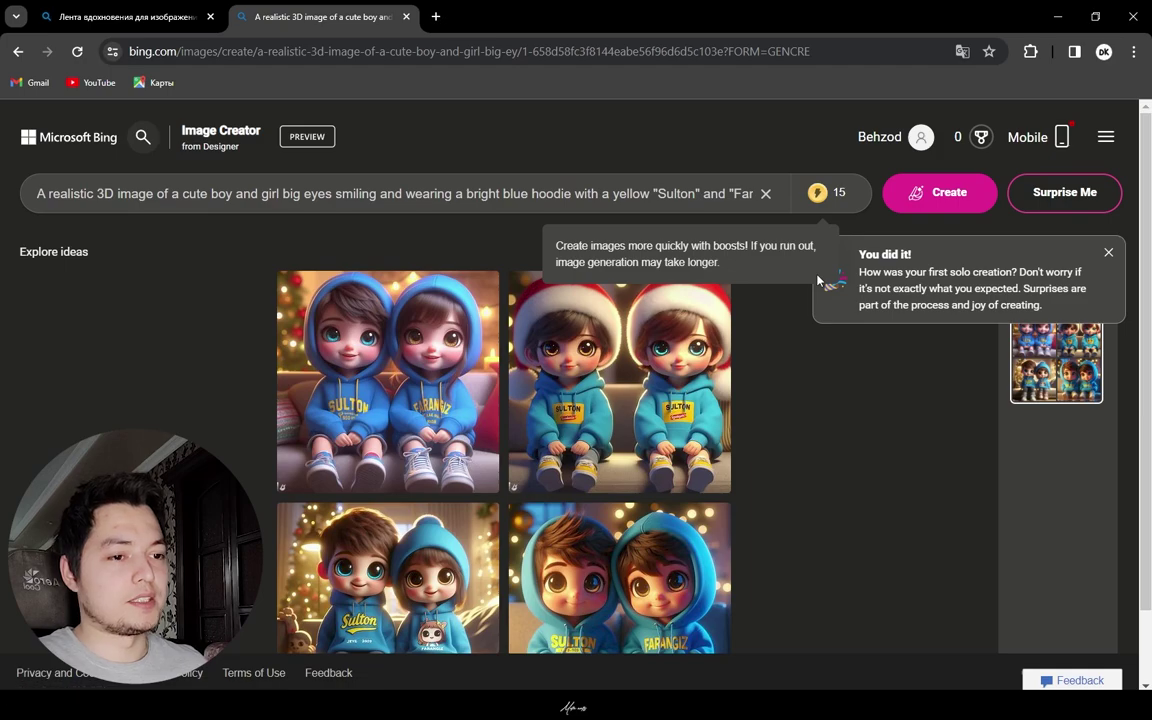
pyautogui.click(453, 395)
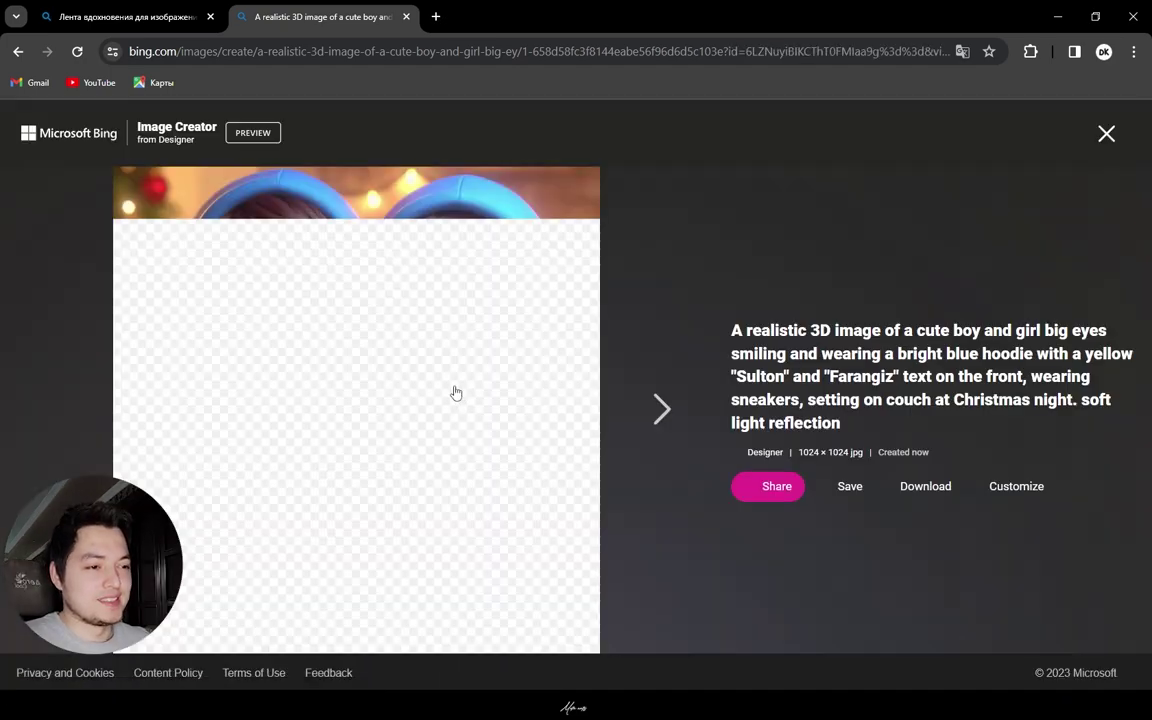
pyautogui.click(660, 410)
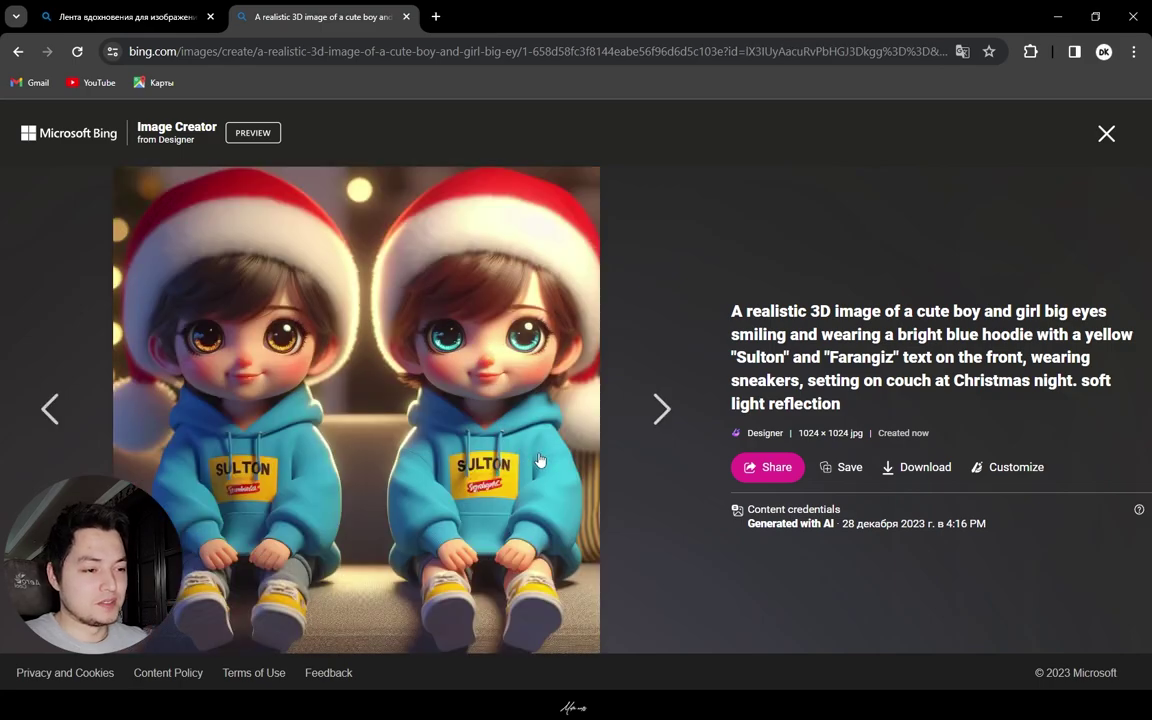
pyautogui.click(655, 412)
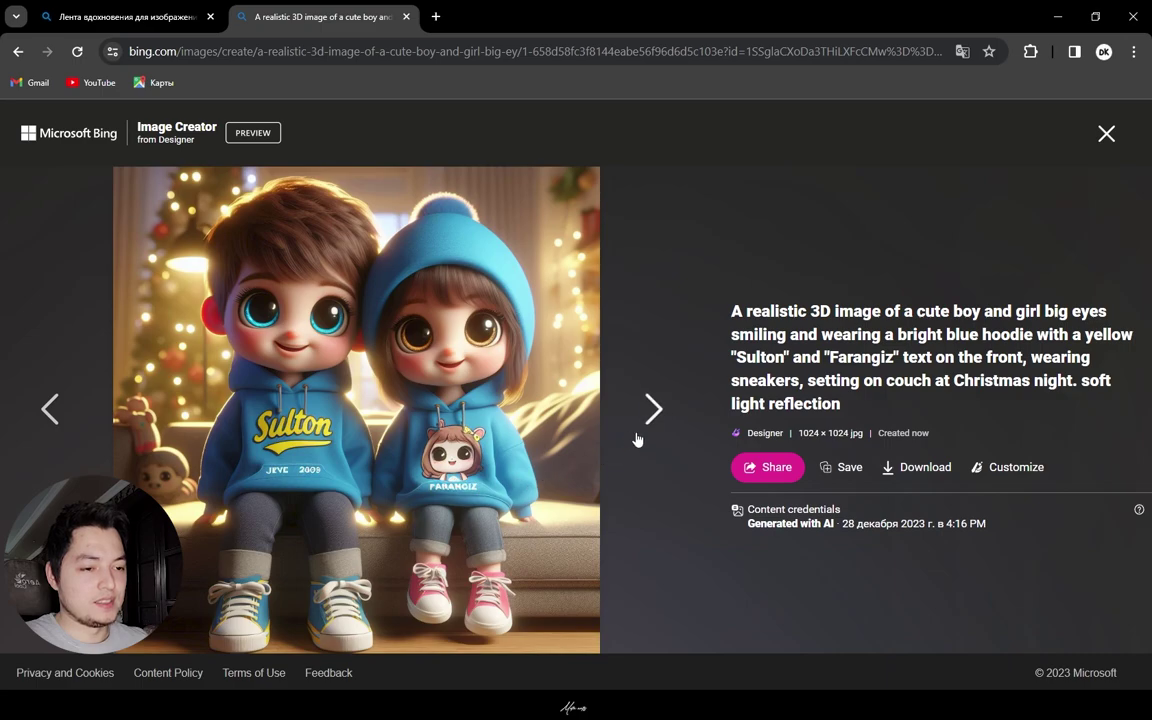
pyautogui.click(648, 415)
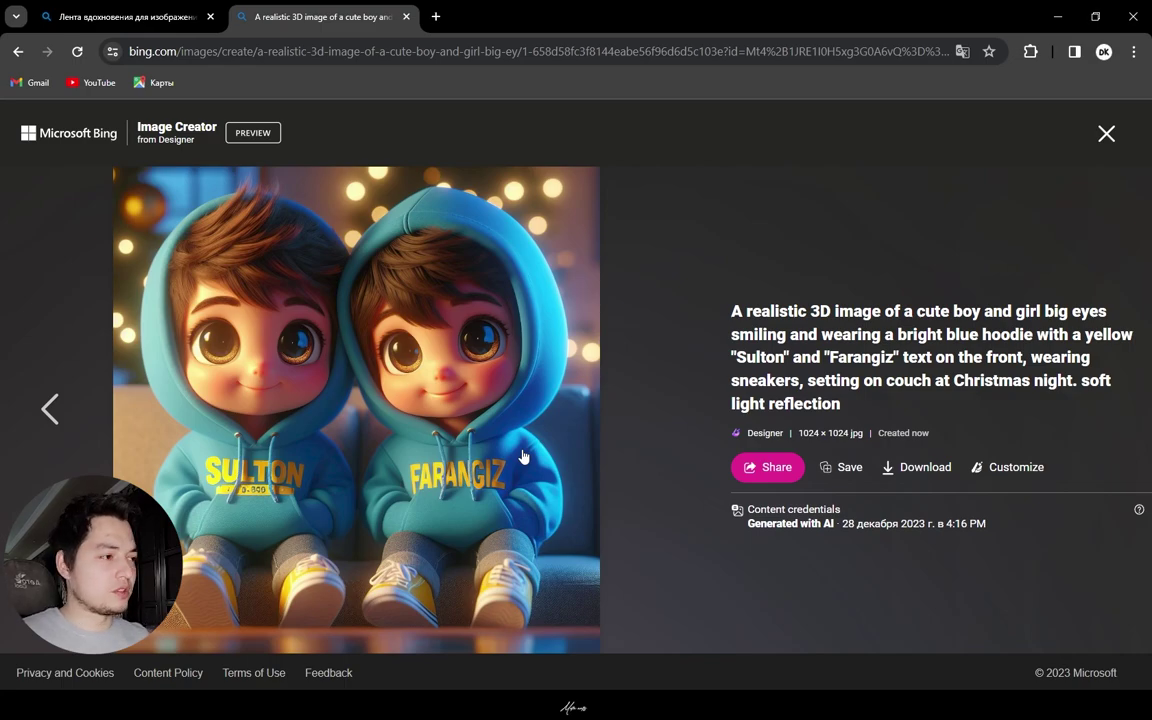
pyautogui.click(1108, 136)
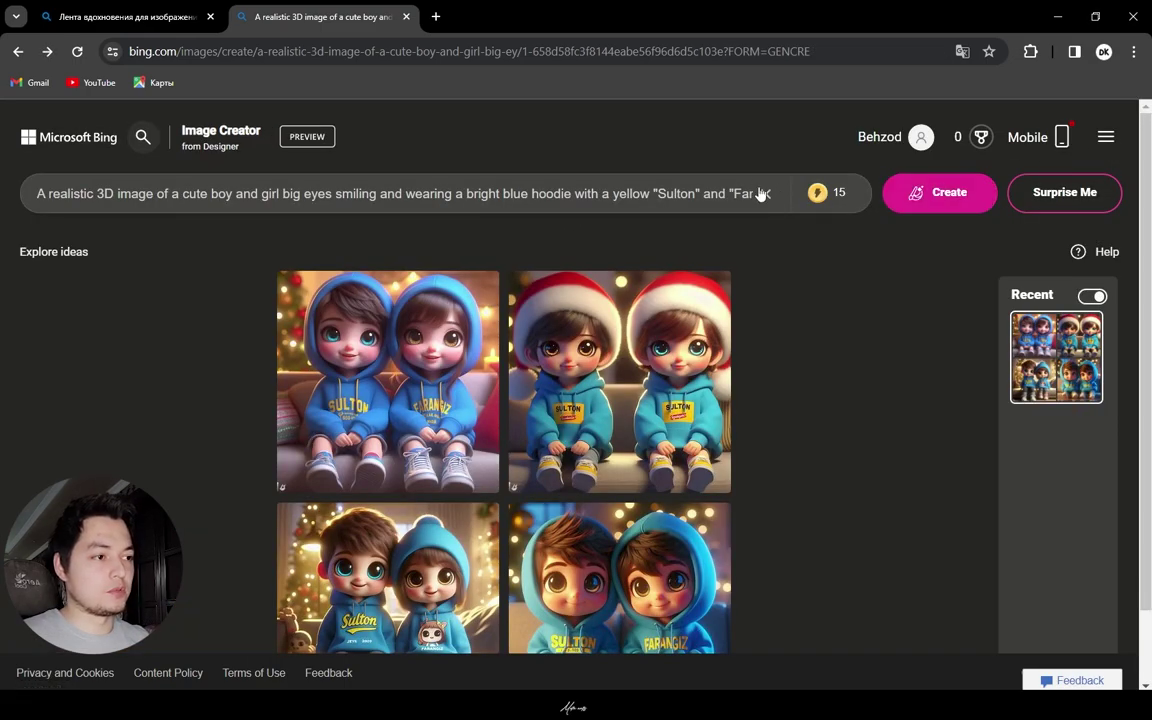
# Change the hoodie names in the prompt from Sulton and Farangiz to Farxod and Dilfuz
pyautogui.moveTo(658, 193); pyautogui.dragTo(688, 193)
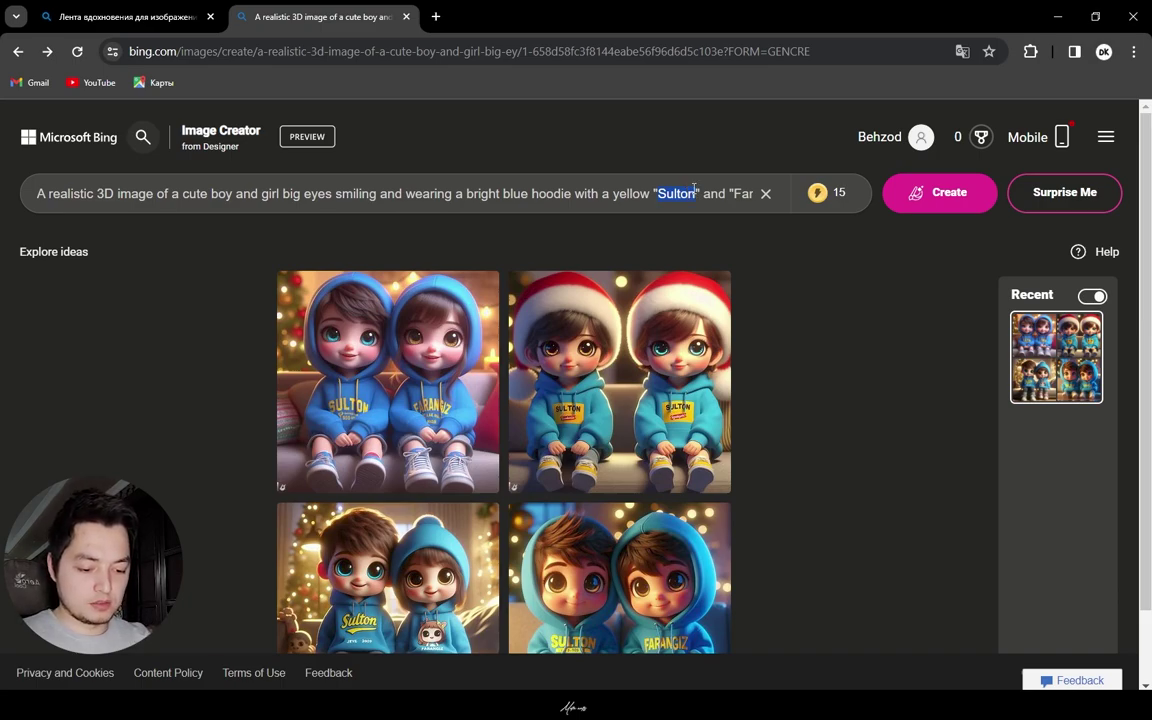
pyautogui.write('Far')
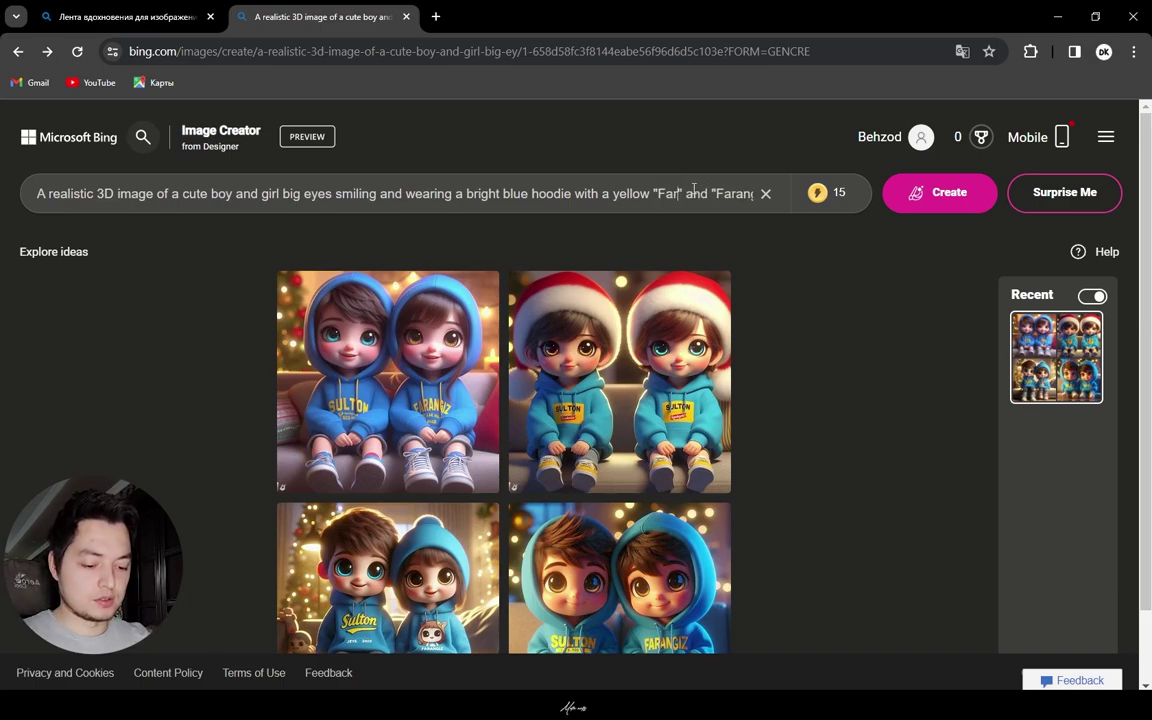
pyautogui.write('xod')
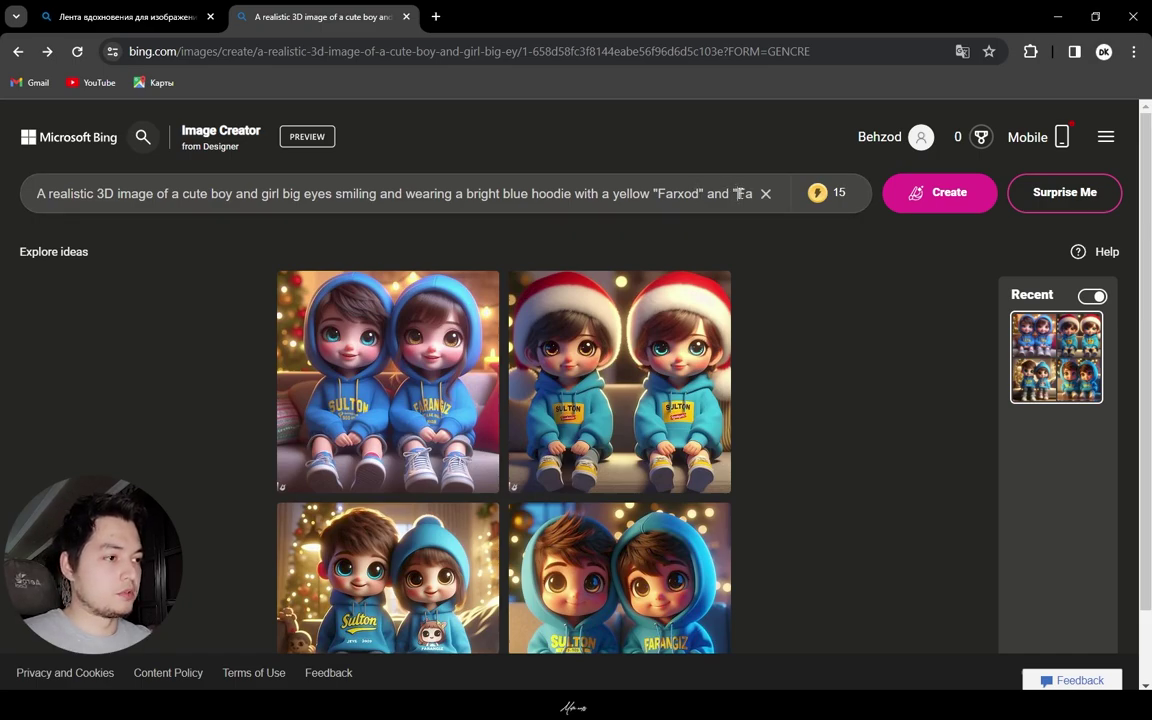
pyautogui.moveTo(741, 193); pyautogui.dragTo(449, 197)
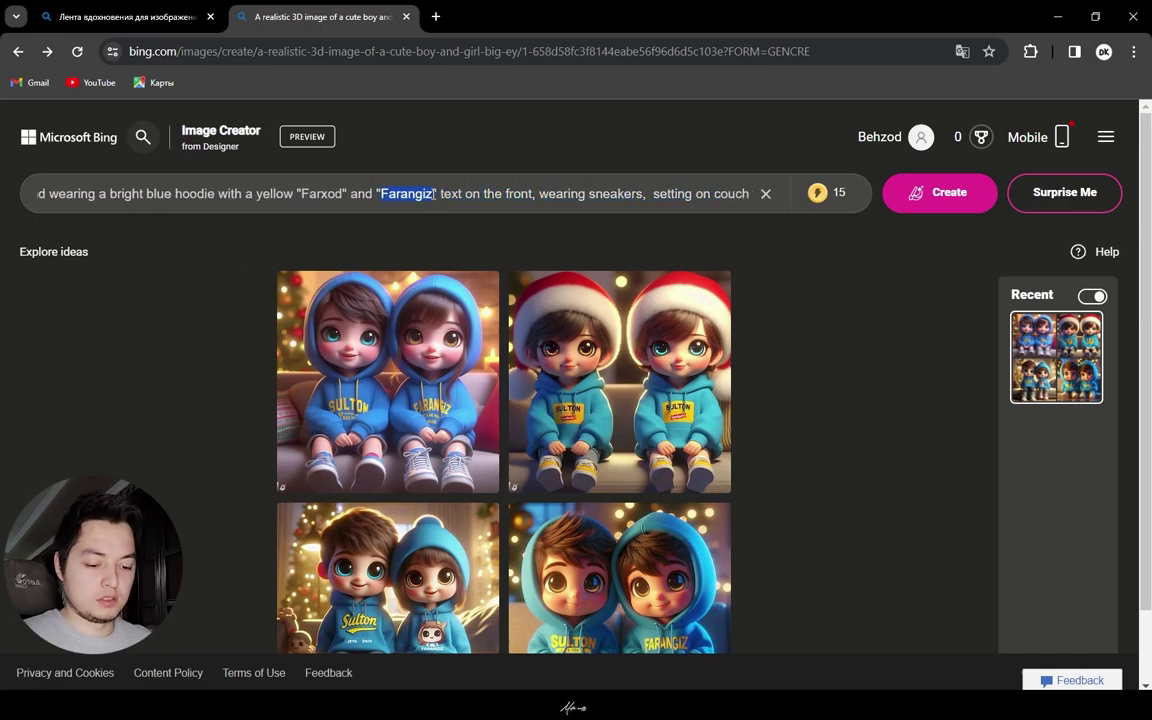
pyautogui.write('Dilfuz')
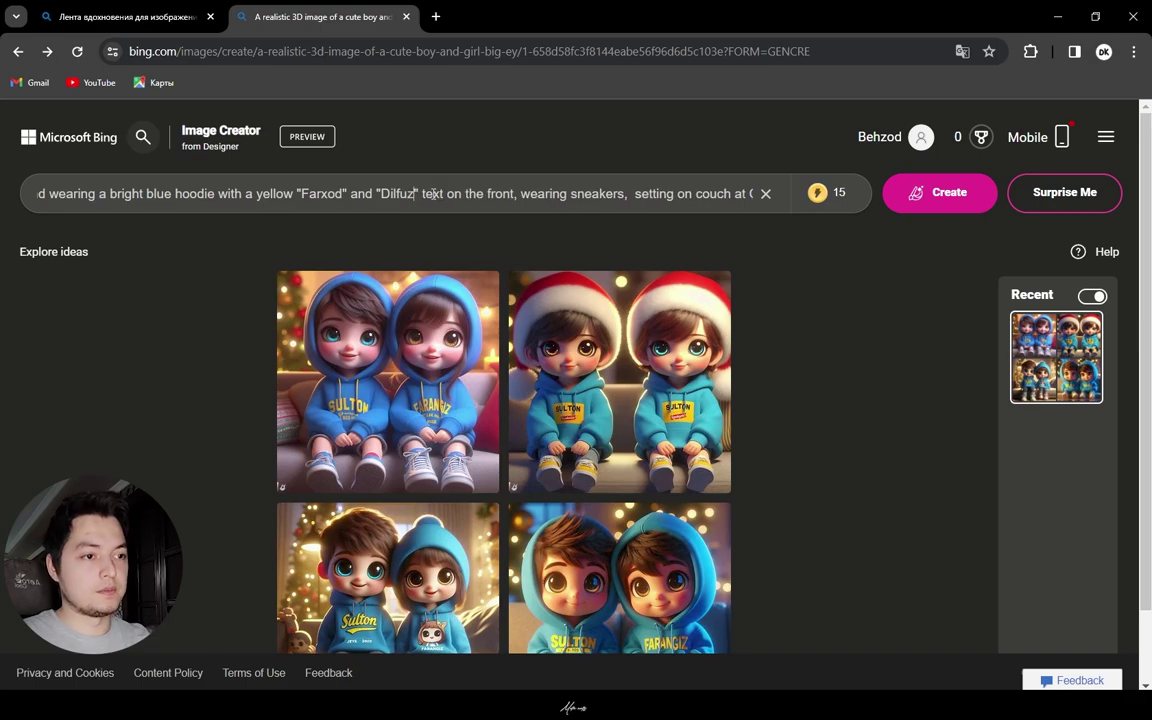
pyautogui.click(864, 200)
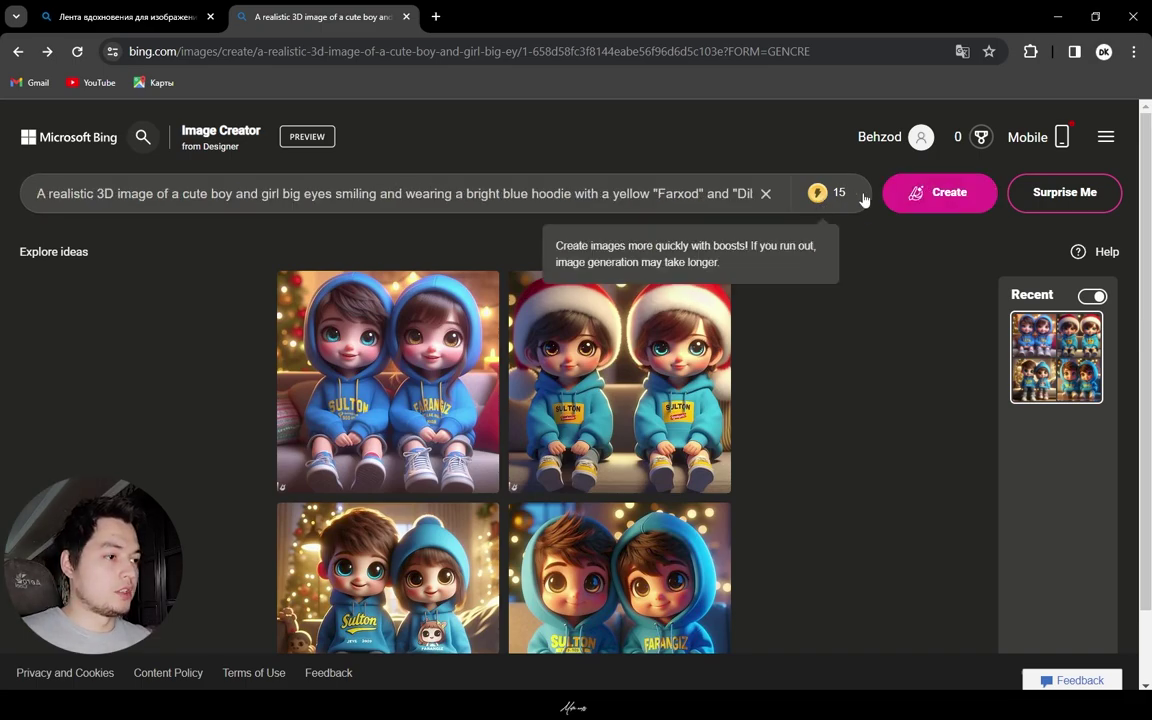
# Generate images from the edited prompt, restore English, and view the Bing mobile app offer
pyautogui.click(918, 192)
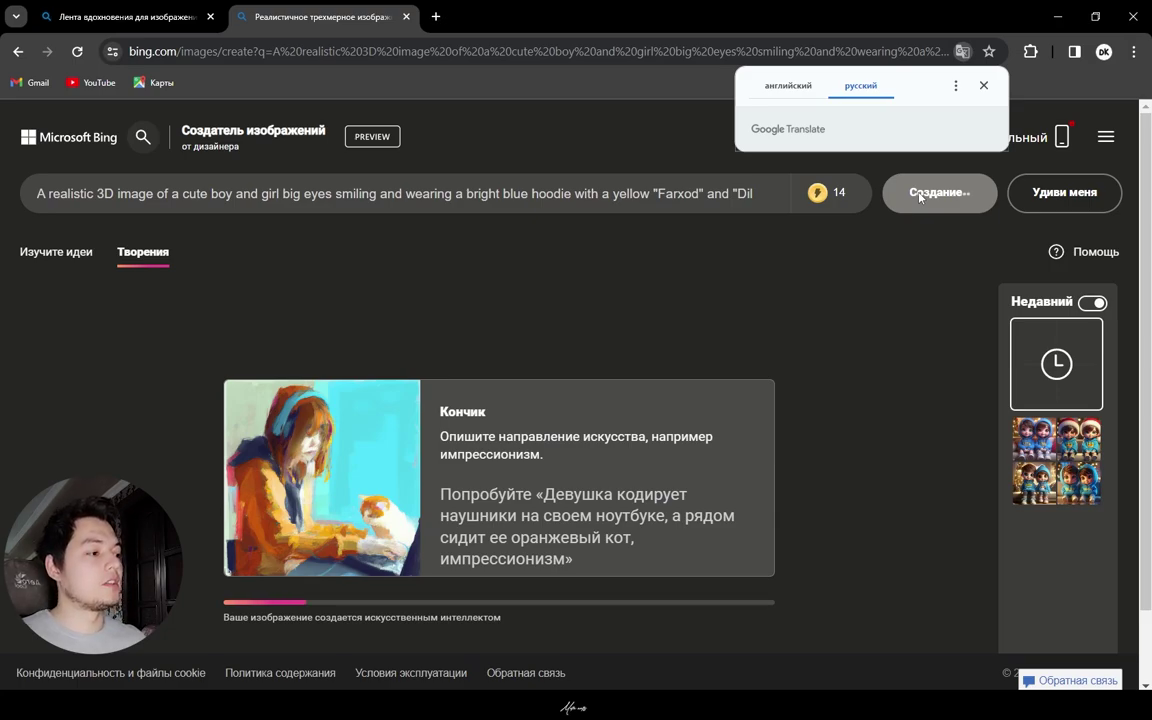
pyautogui.click(788, 85)
pyautogui.click(984, 85)
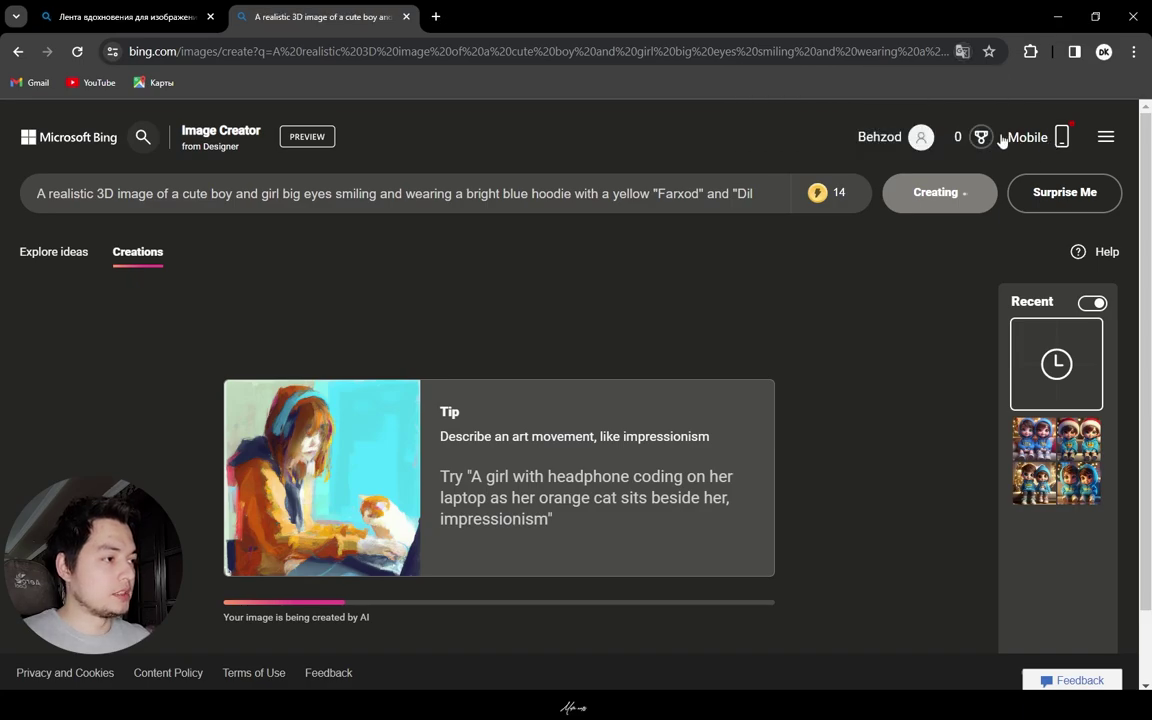
pyautogui.click(1035, 145)
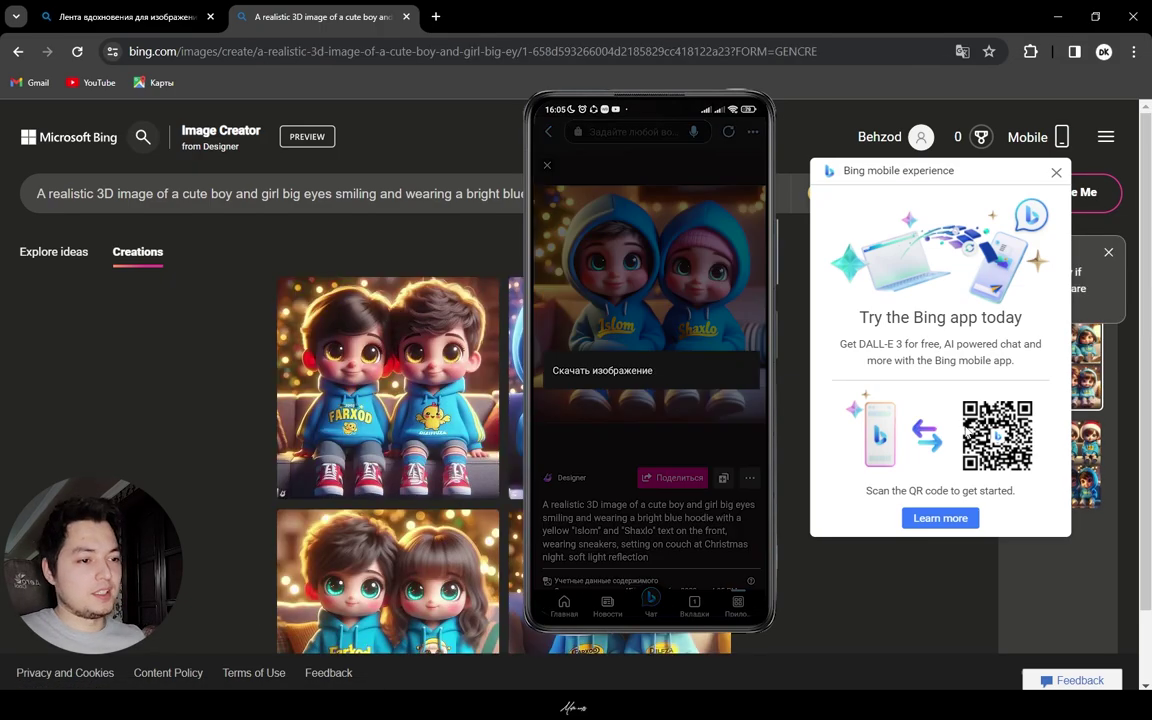
# Browse the four new Farxod hoodie images full-size, then close the viewer
pyautogui.click(377, 400)
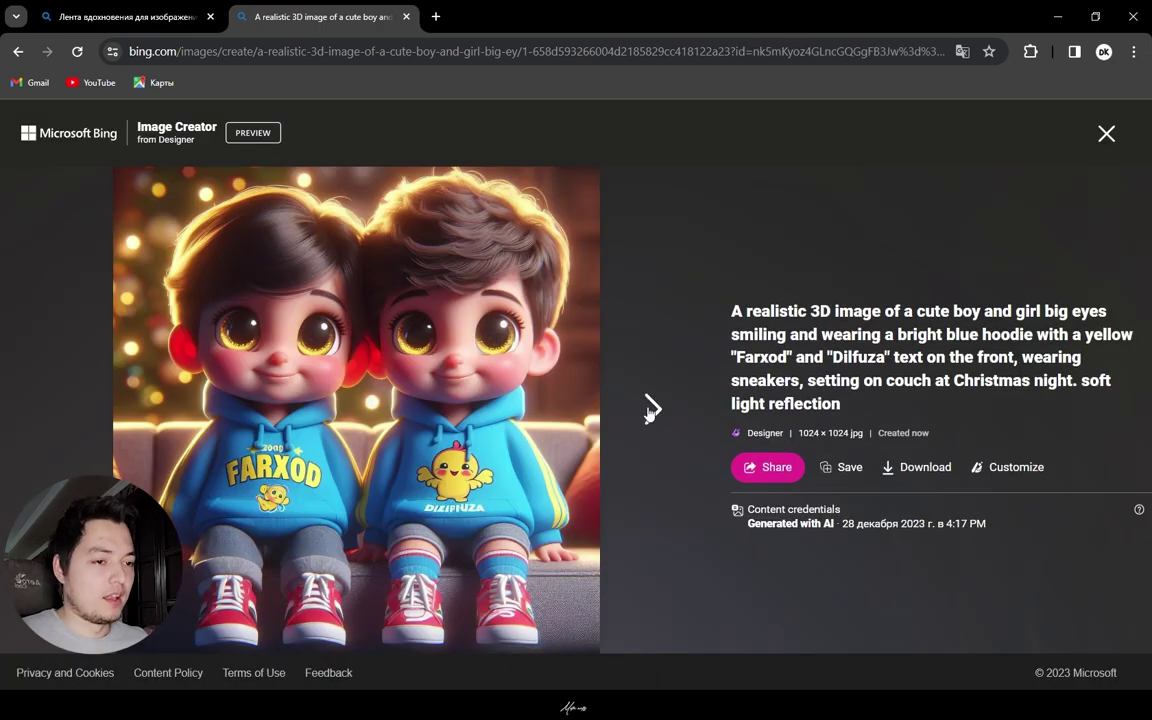
pyautogui.click(650, 410)
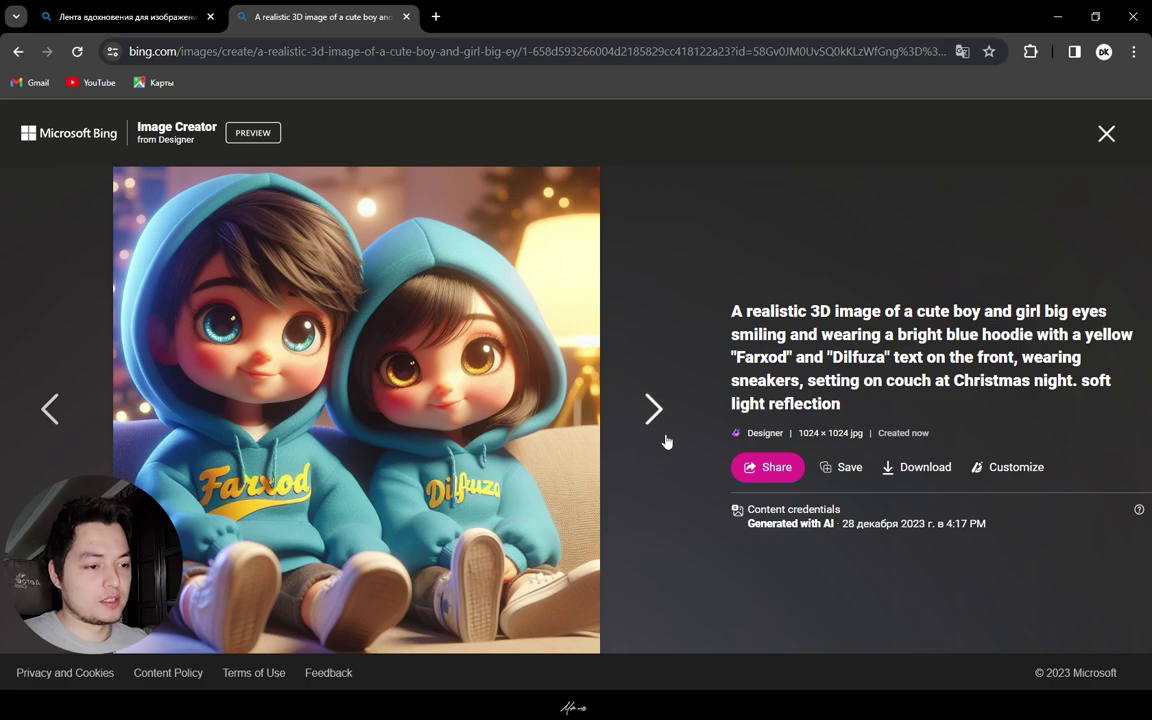
pyautogui.click(655, 409)
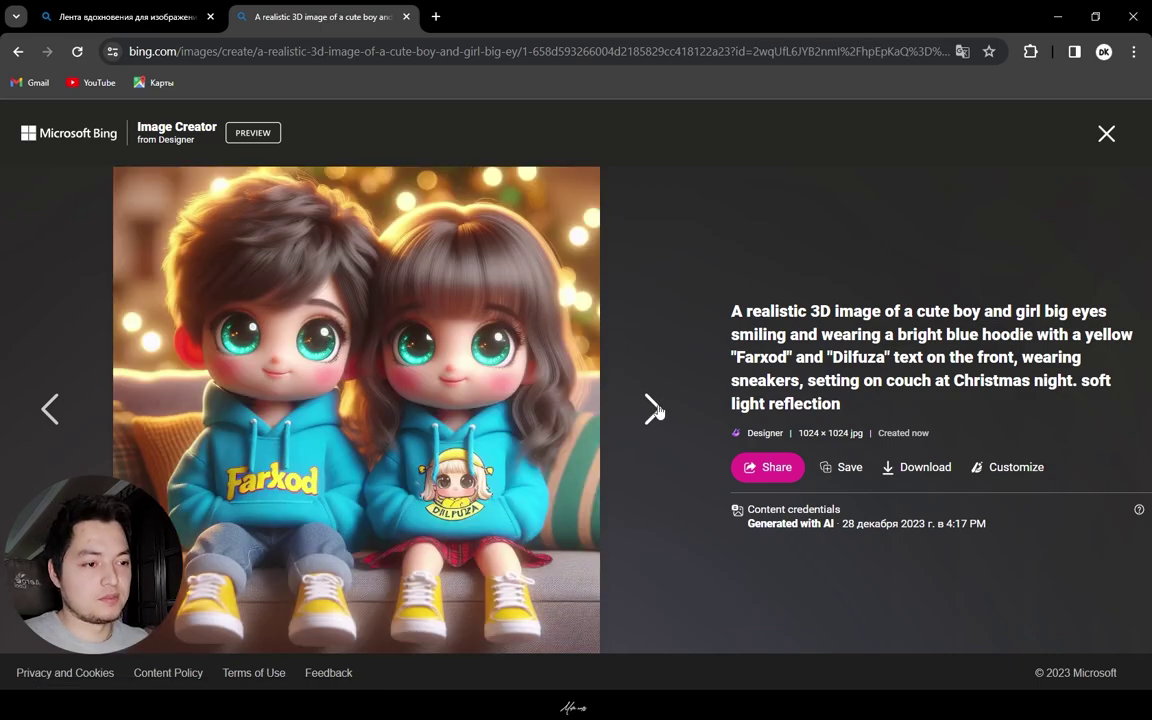
pyautogui.click(657, 410)
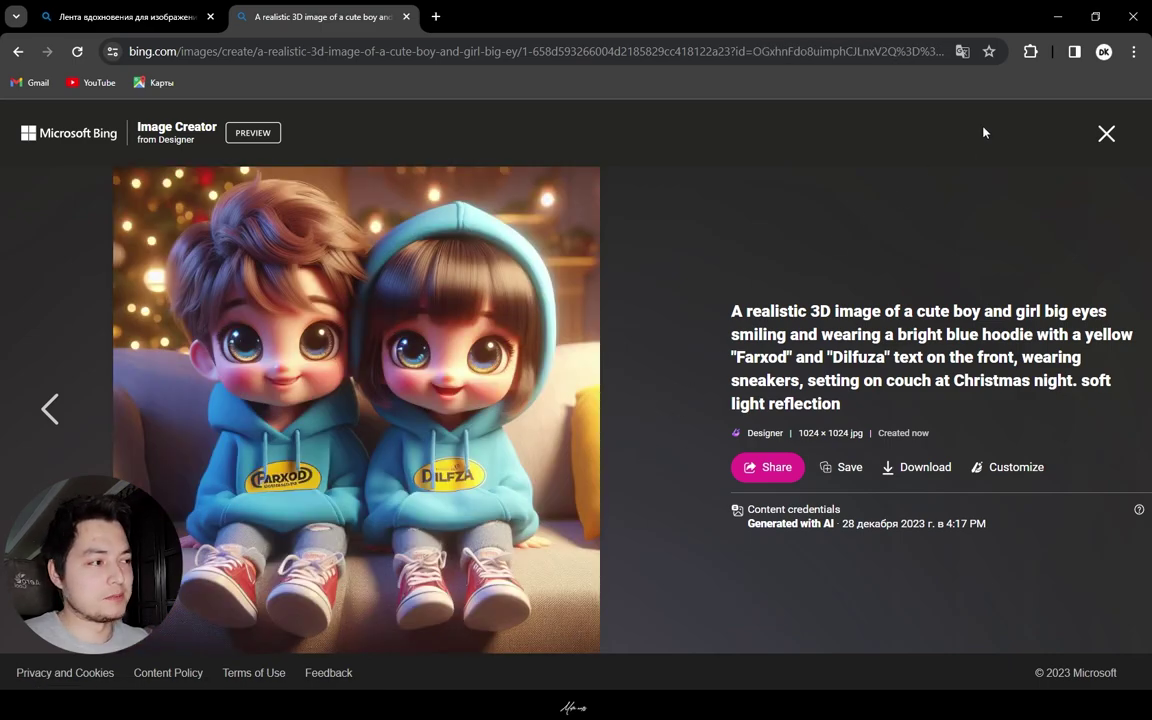
pyautogui.click(1106, 133)
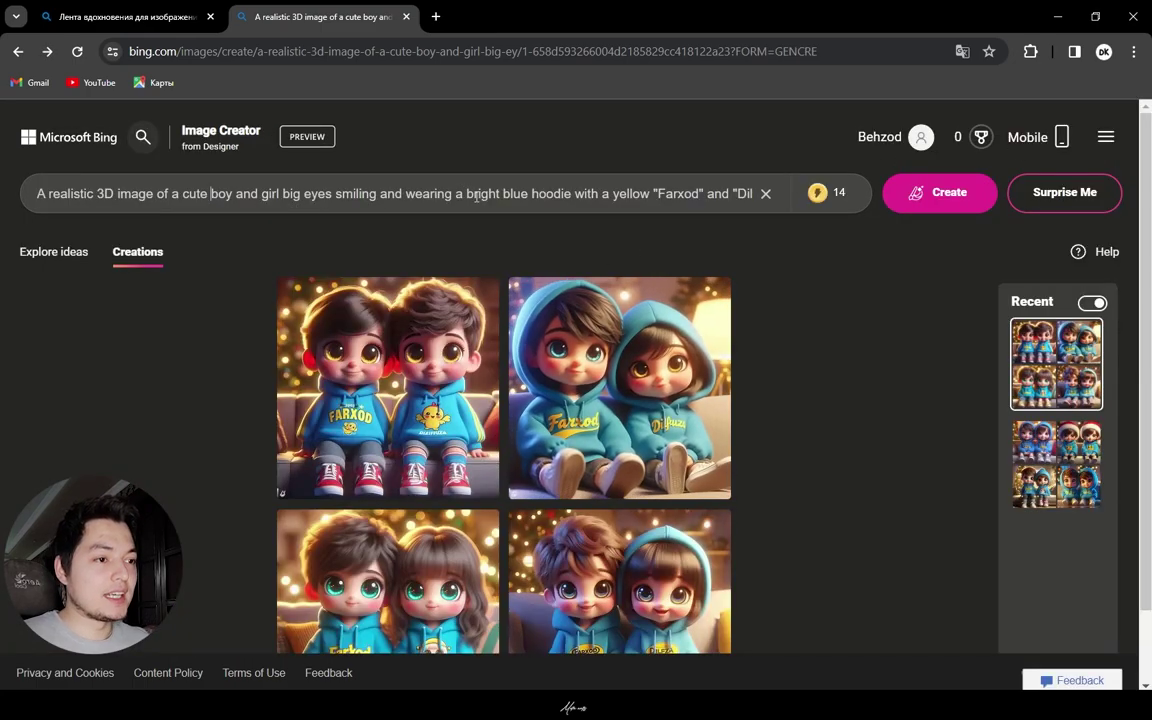
# Change the hoodie colour from blue to Red and the lettering from yellow to green
pyautogui.moveTo(503, 193); pyautogui.dragTo(526, 194)
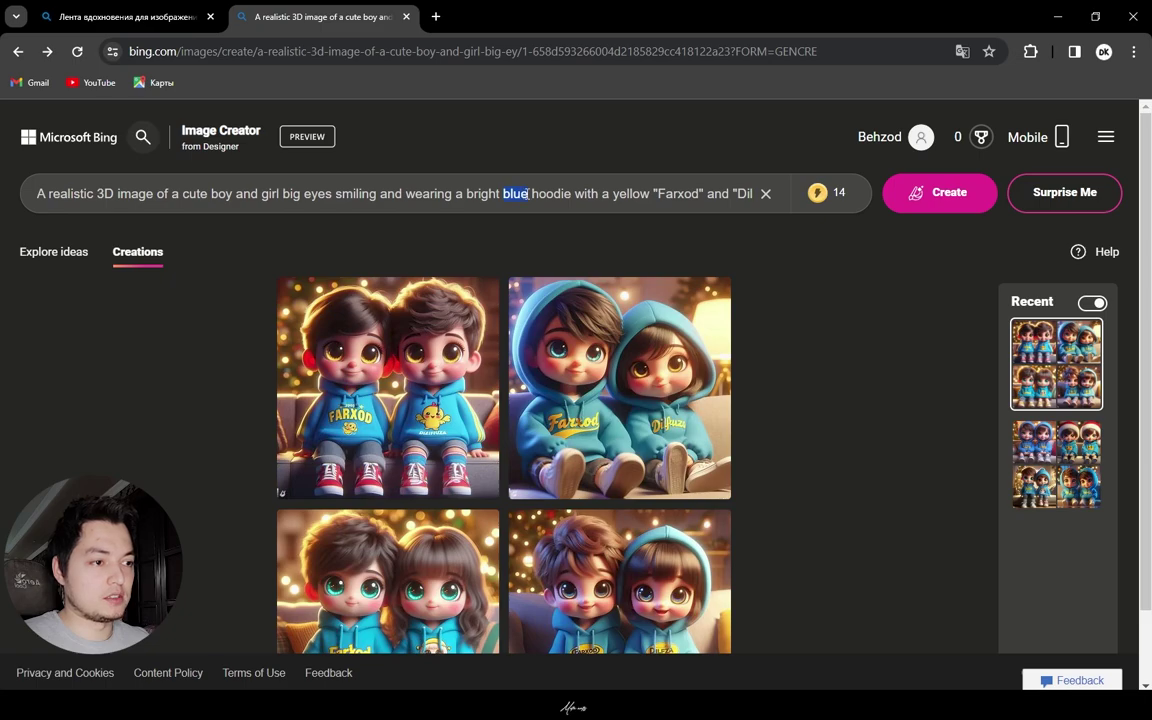
pyautogui.write('R')
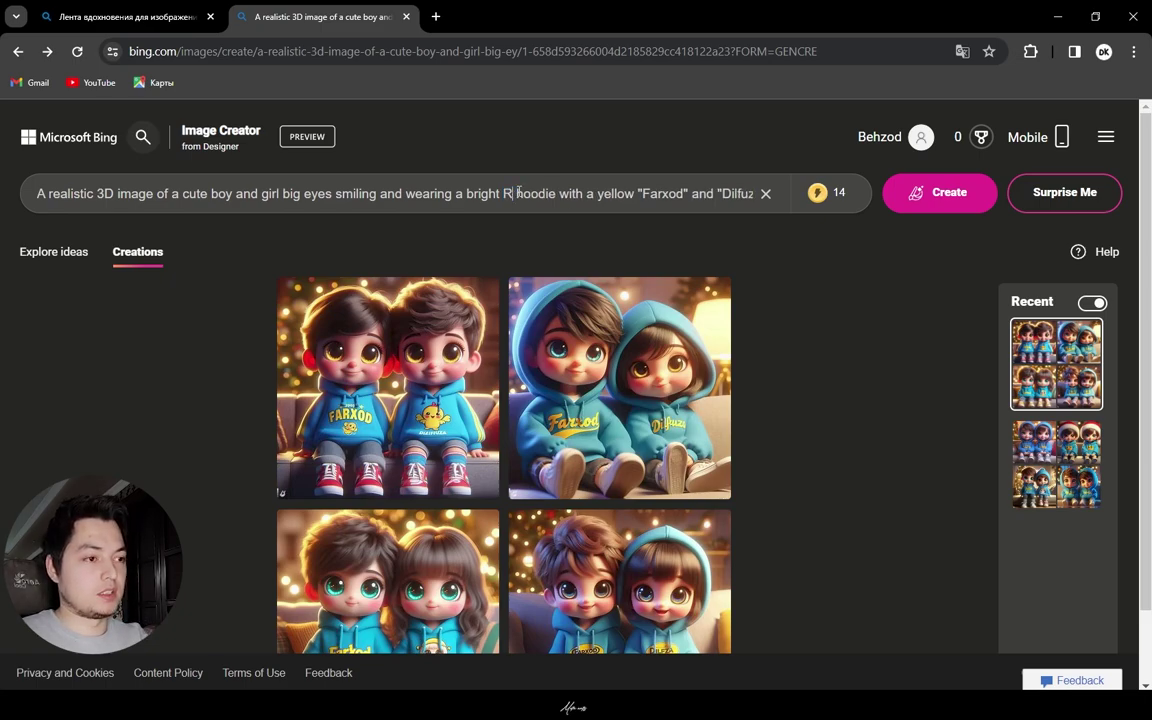
pyautogui.write('ed')
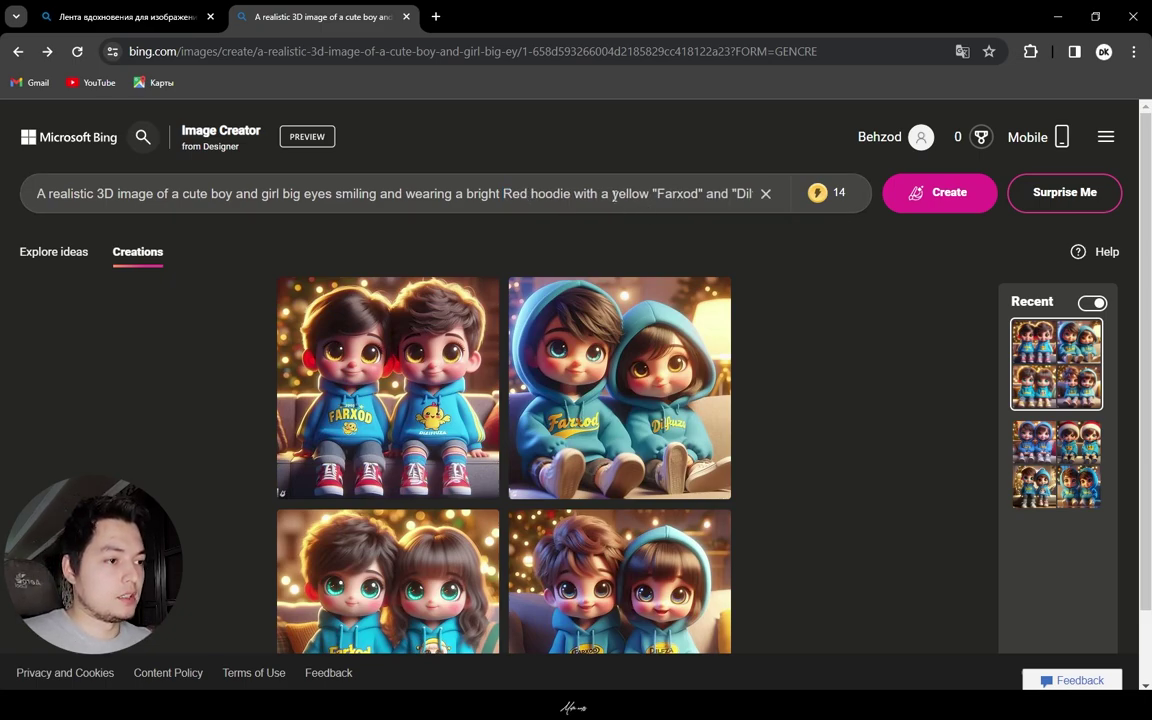
pyautogui.moveTo(613, 196); pyautogui.dragTo(648, 197)
pyautogui.write('g')
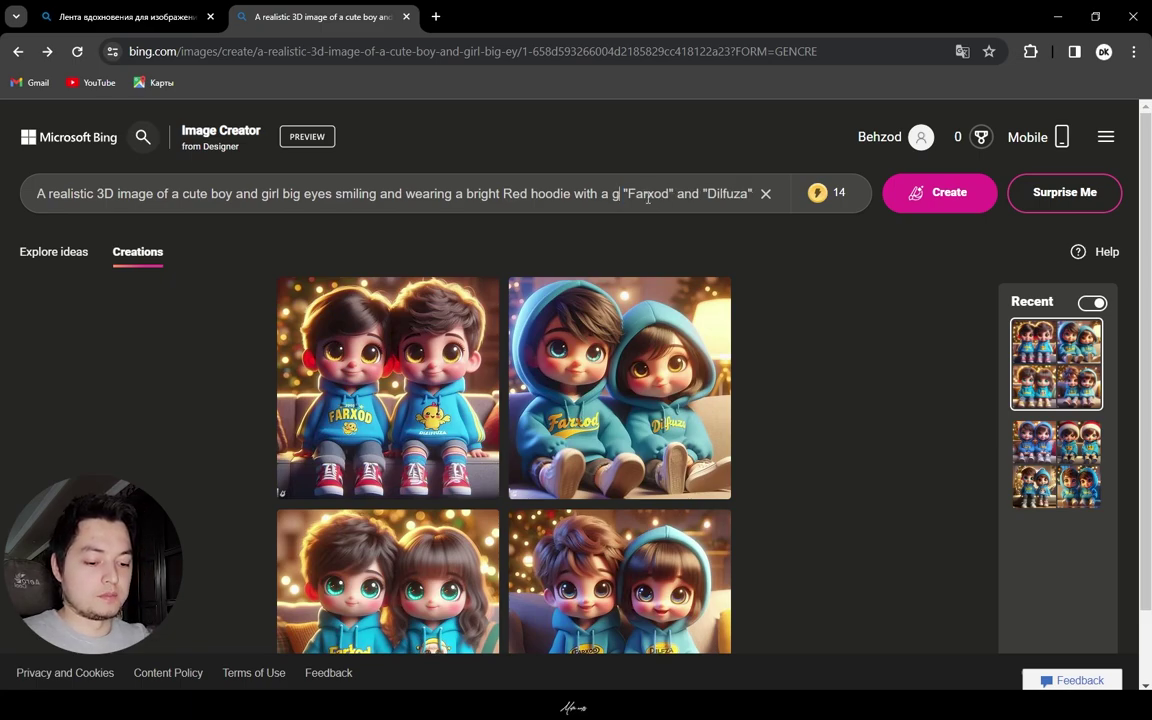
pyautogui.write('reen')
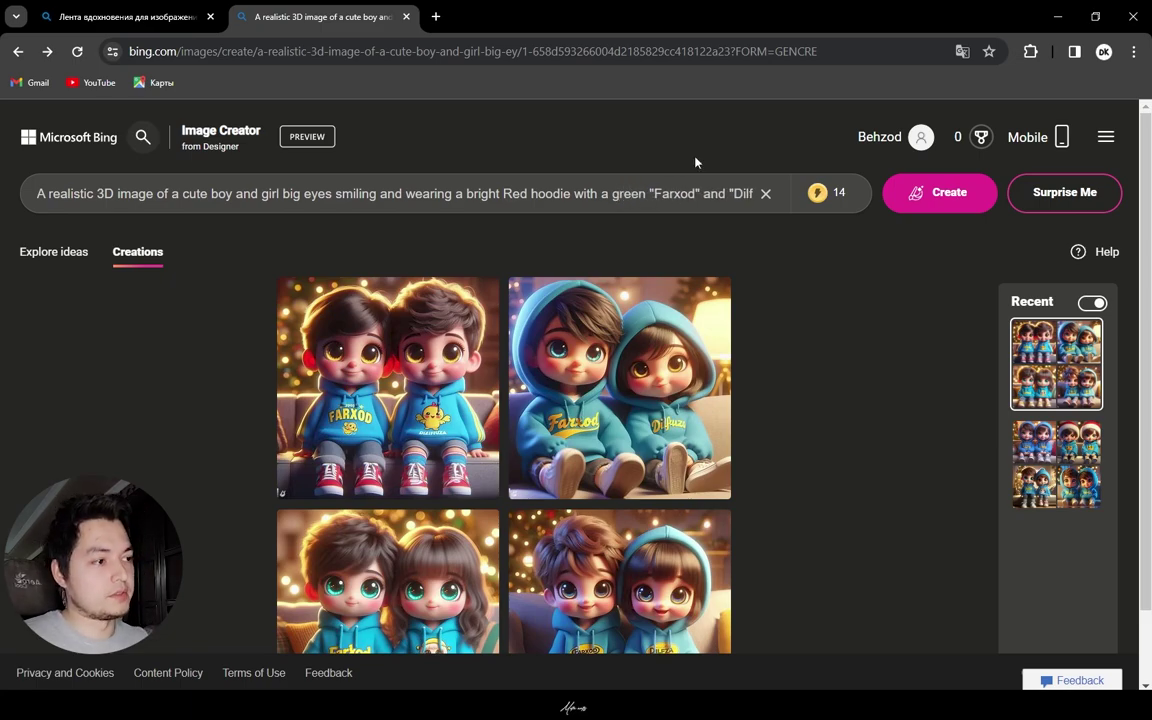
# Rename the boy and girl to Islom and Madina and generate the new images
pyautogui.moveTo(818, 191)
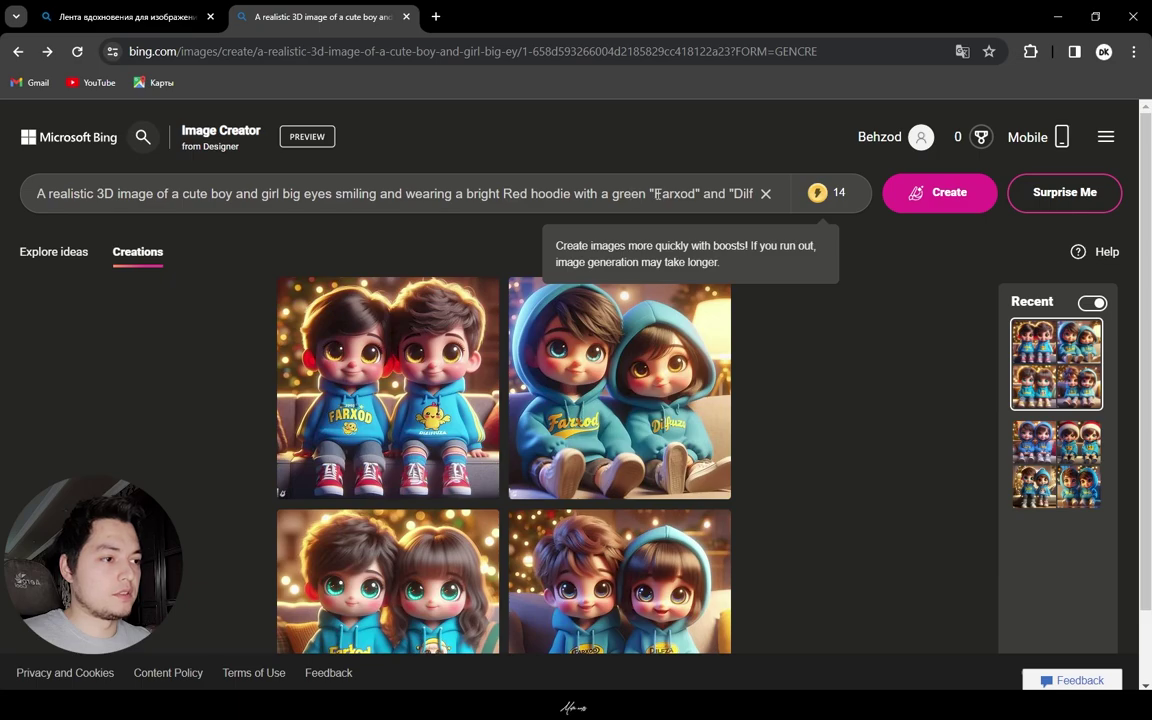
pyautogui.moveTo(655, 194); pyautogui.dragTo(686, 197)
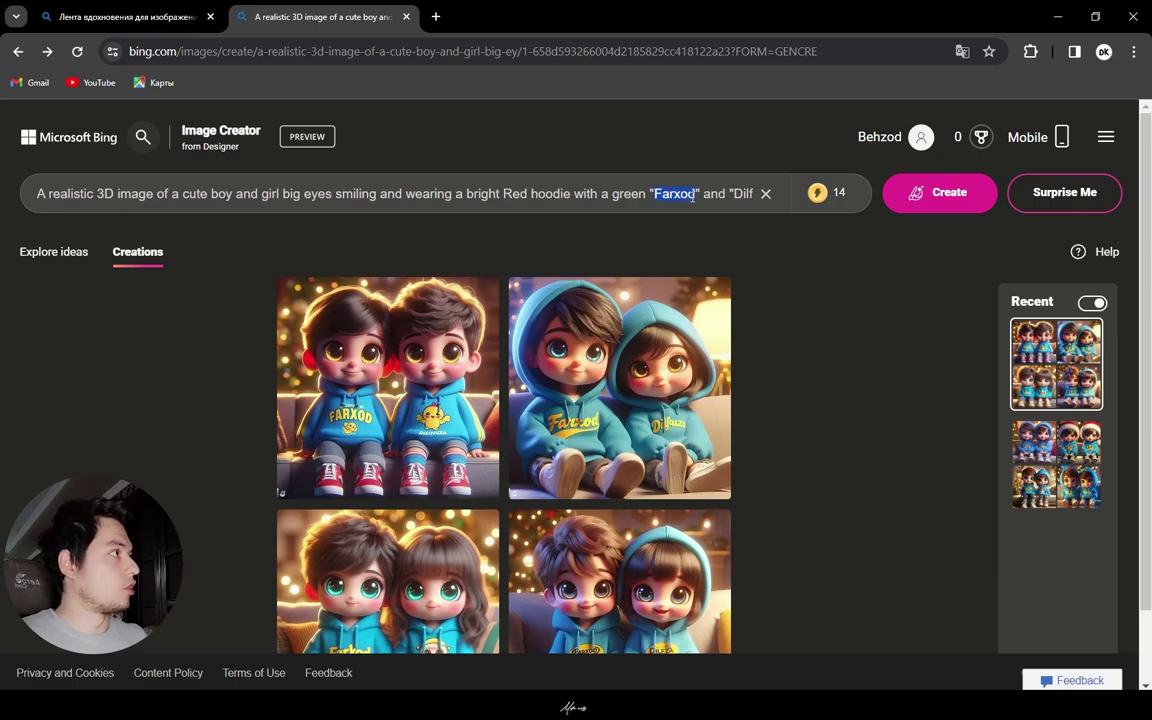
pyautogui.write('Isl')
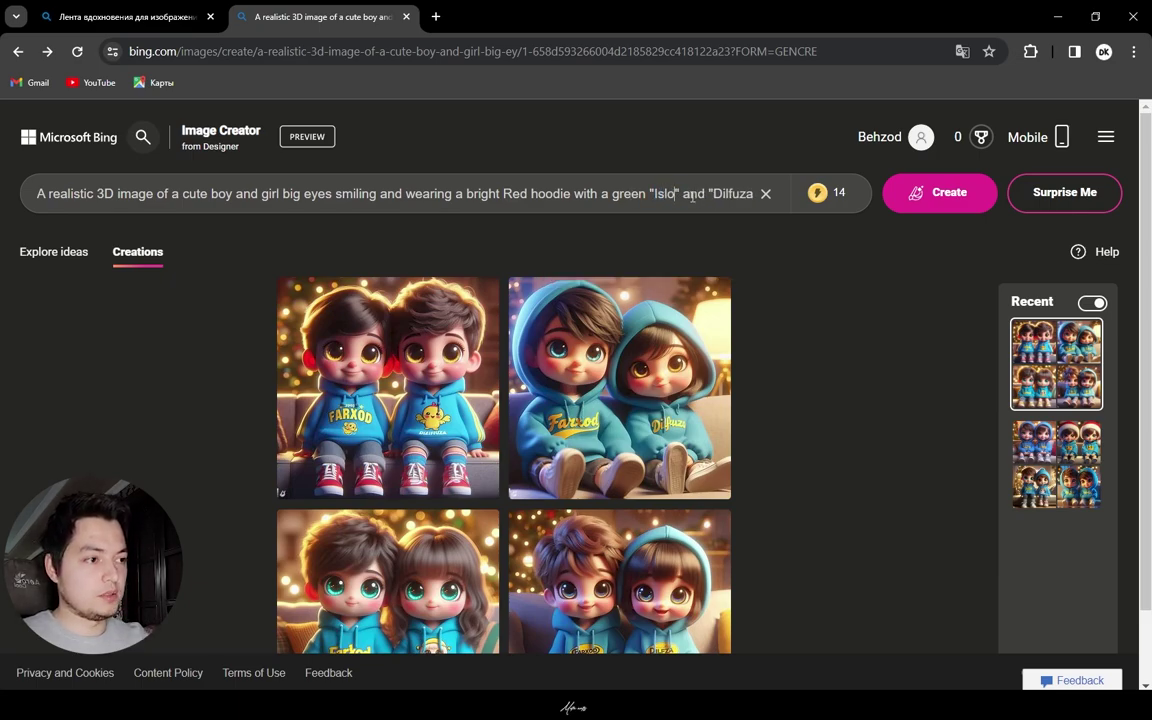
pyautogui.write('om')
pyautogui.moveTo(727, 194)
pyautogui.mouseDown()
pyautogui.moveTo(485, 200)
pyautogui.moveTo(496, 199)
pyautogui.mouseUp()
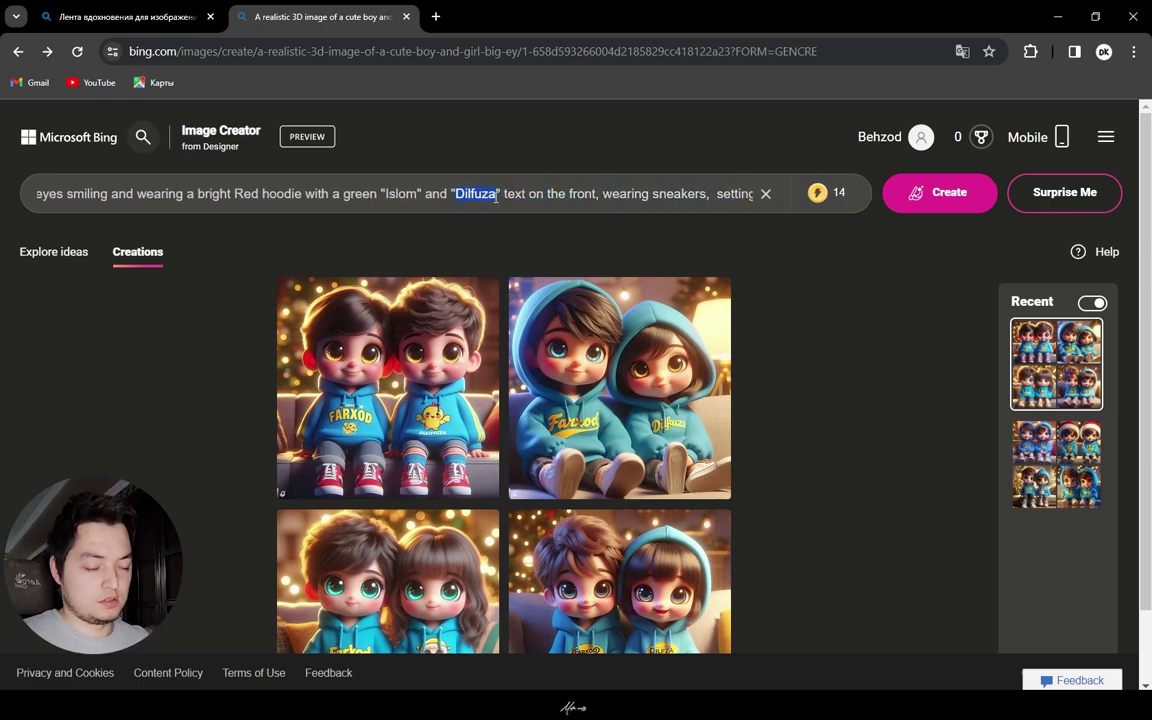
pyautogui.write('Madina')
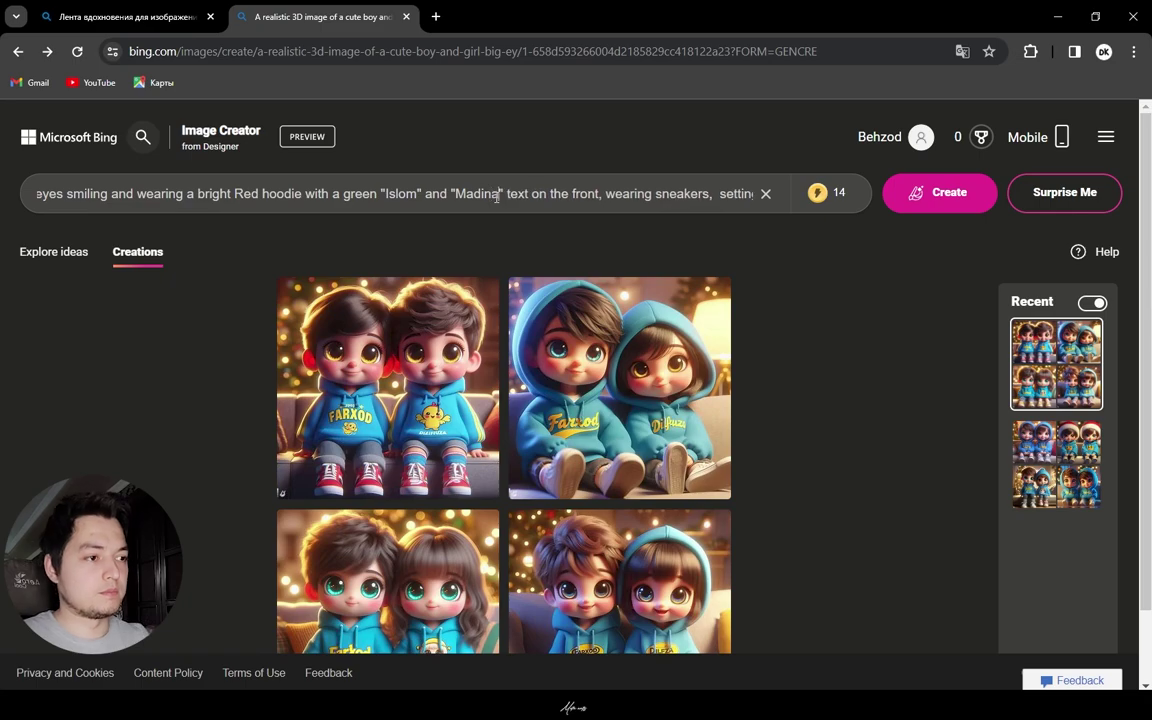
pyautogui.click(936, 196)
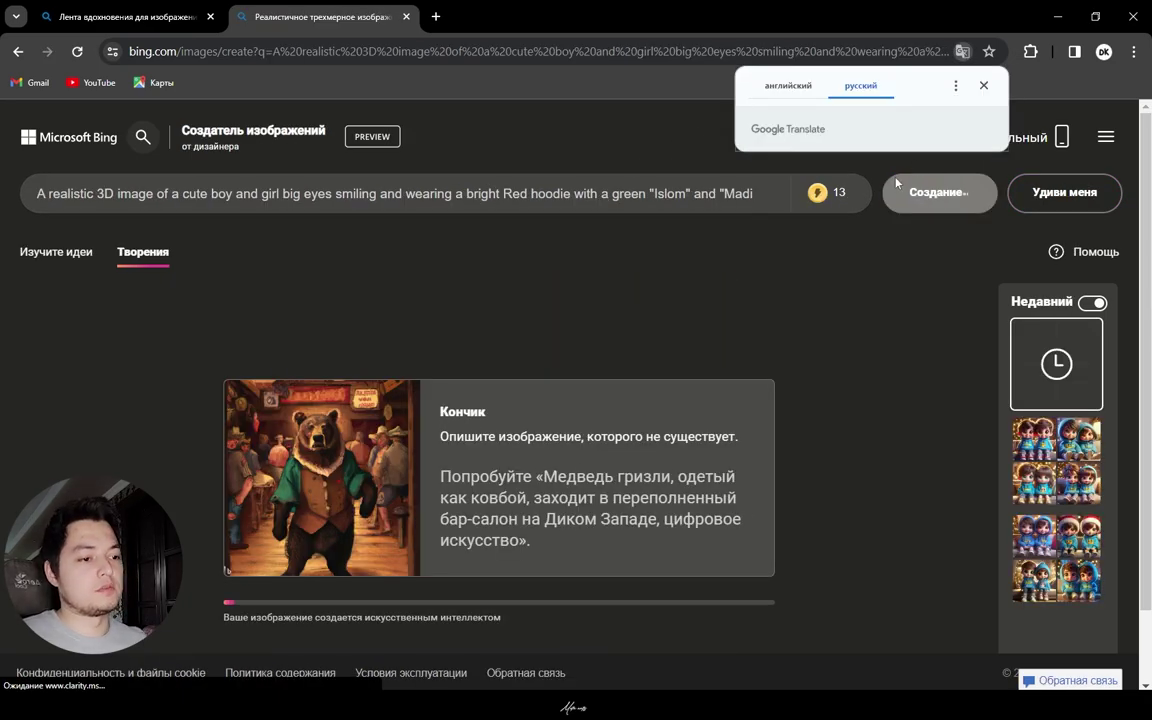
# Restore English on the results page and view all four Islom and Madina red-hoodie images full-size
pyautogui.click(785, 86)
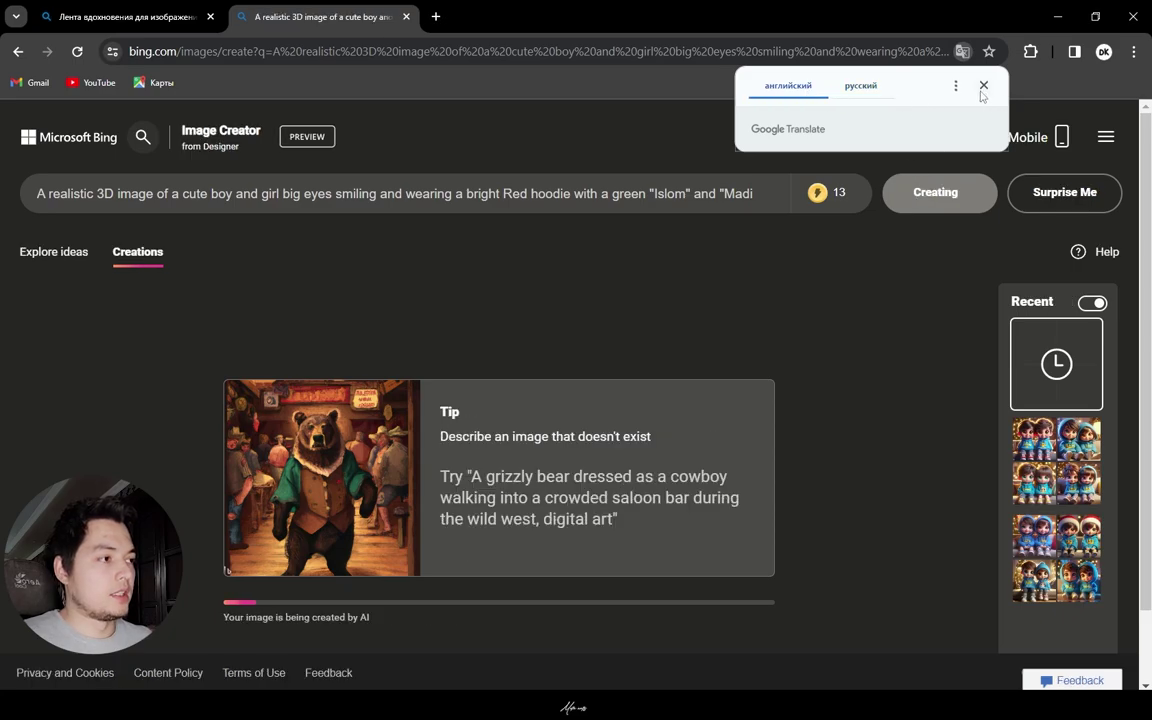
pyautogui.click(752, 234)
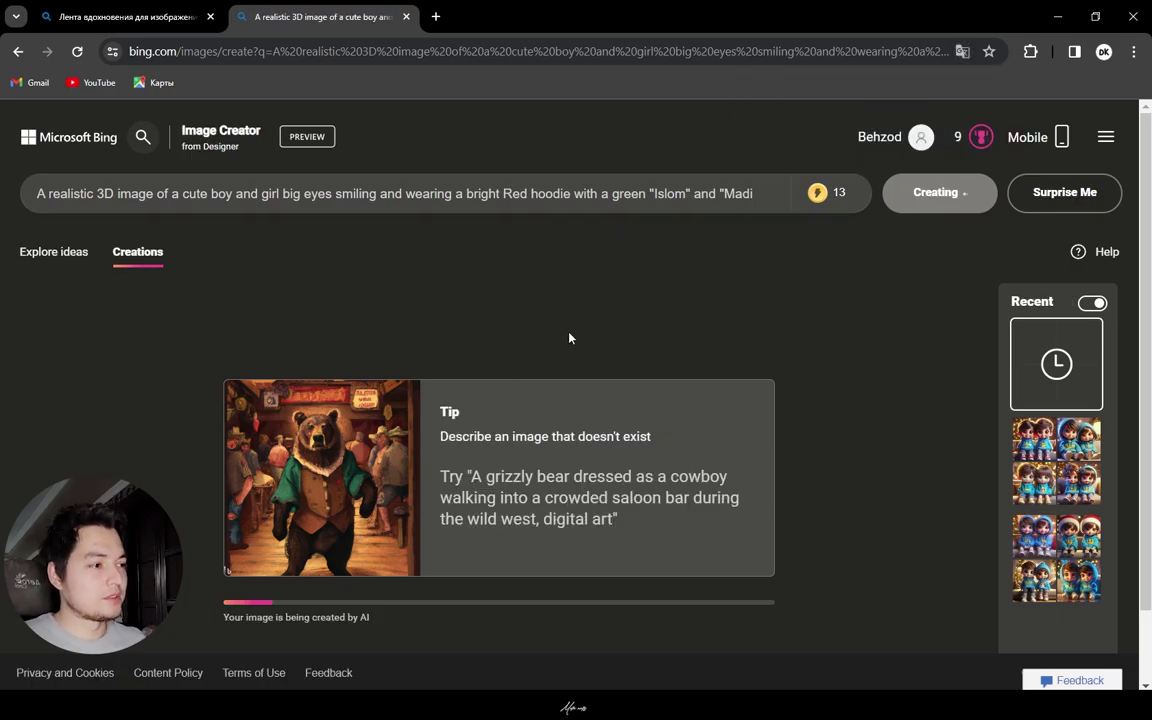
pyautogui.click(321, 437)
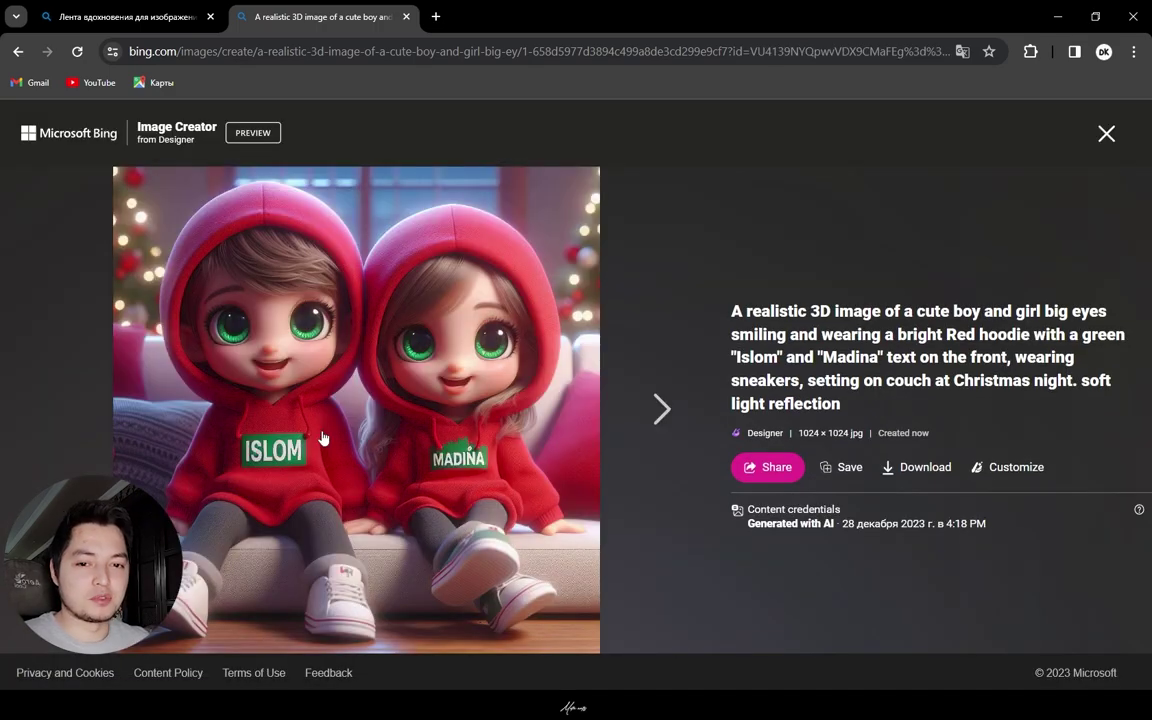
pyautogui.click(654, 410)
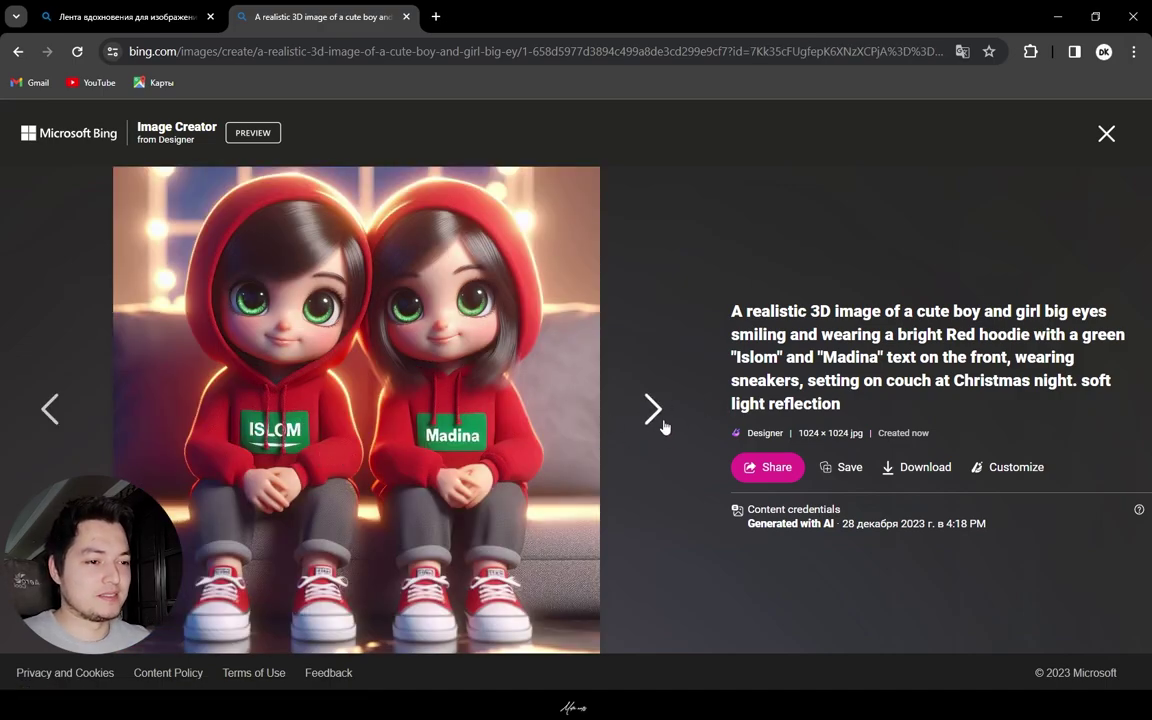
pyautogui.click(653, 408)
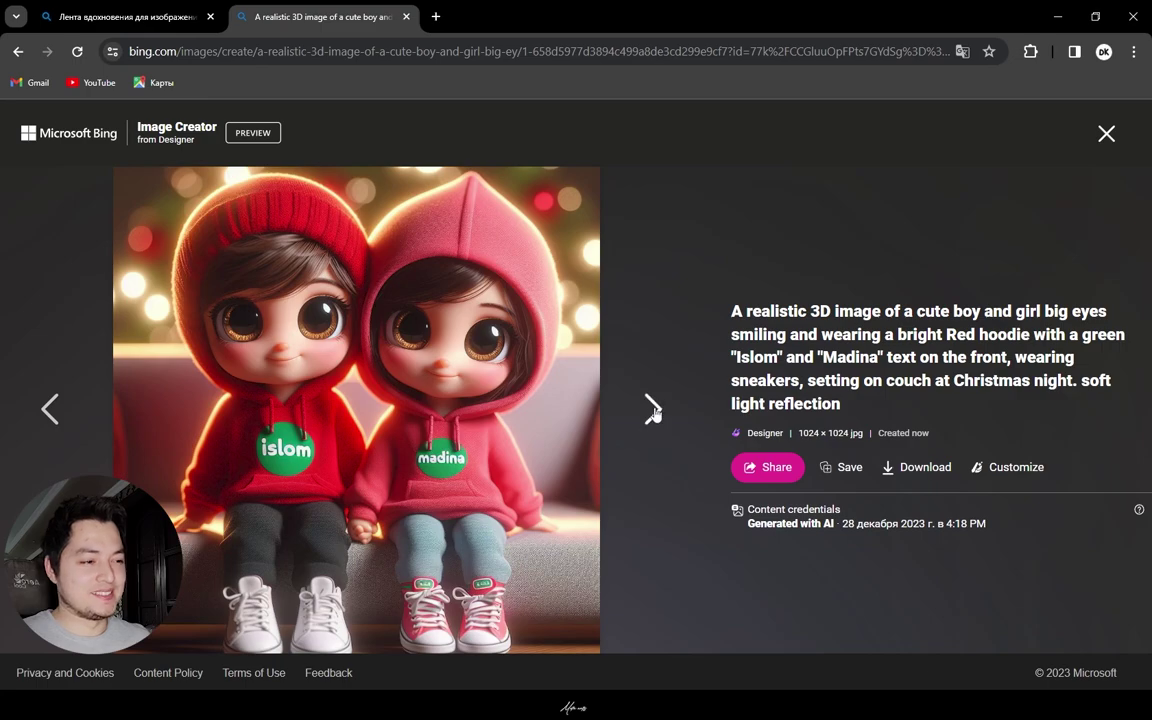
pyautogui.click(654, 410)
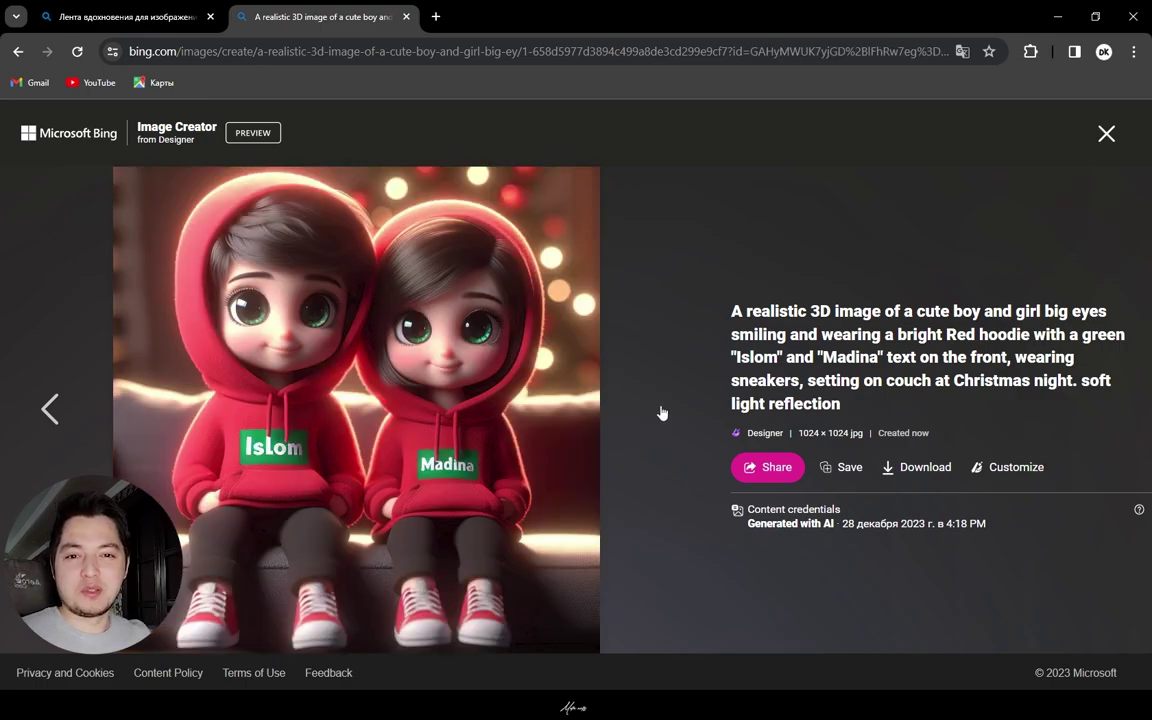
pyautogui.click(1106, 133)
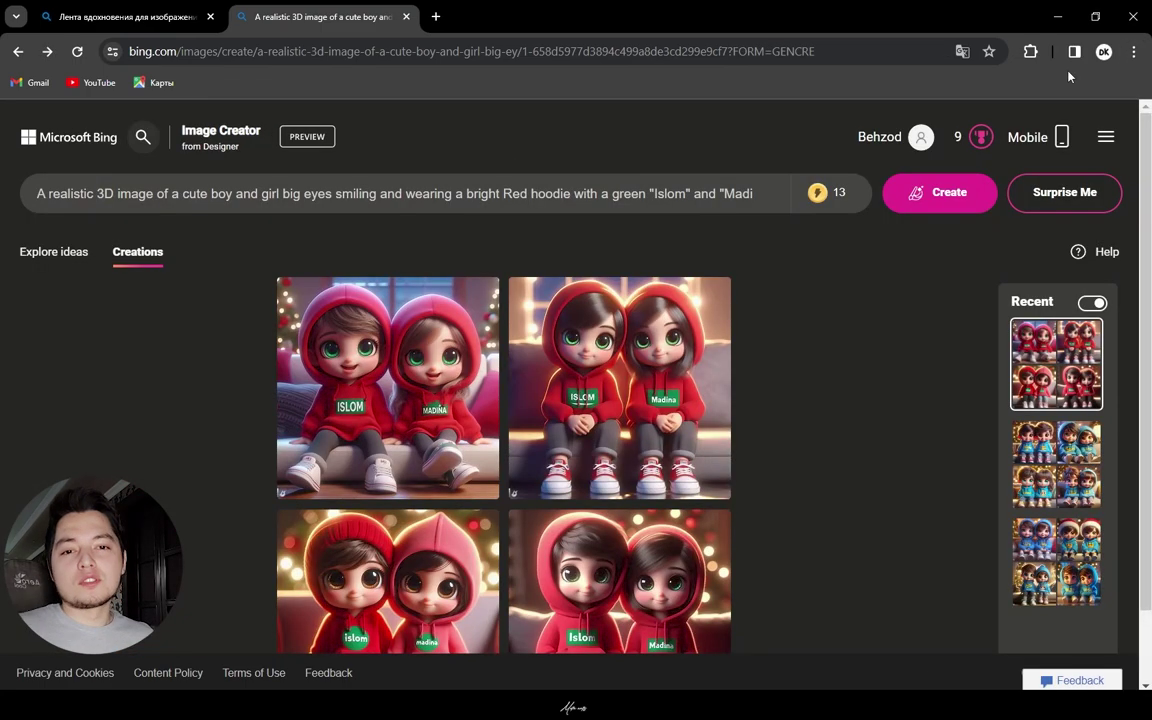